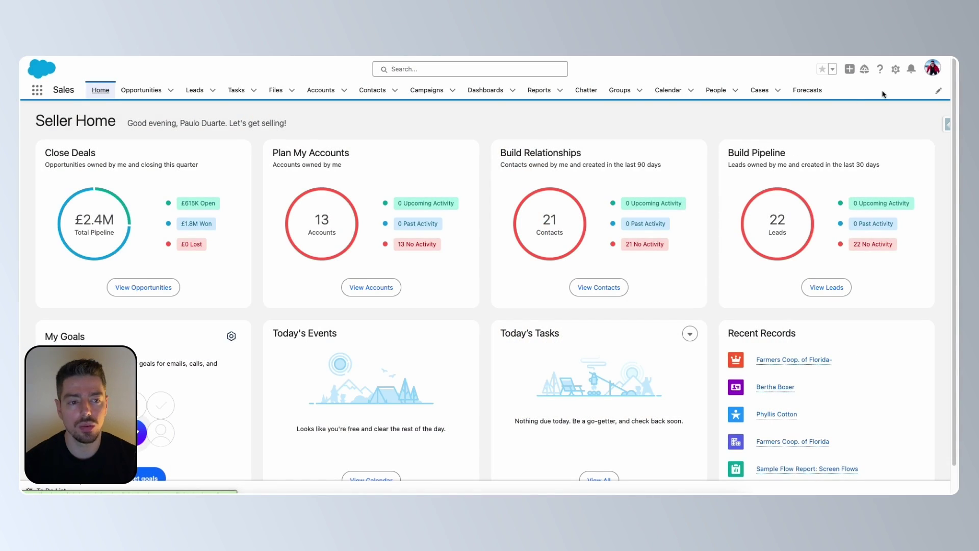
Step: In Setup's Object Manager, find the Lead object and show its Fields & Relationships
{"action": "left_click", "coordinate": [895, 68]}
{"action": "left_click", "coordinate": [873, 94]}
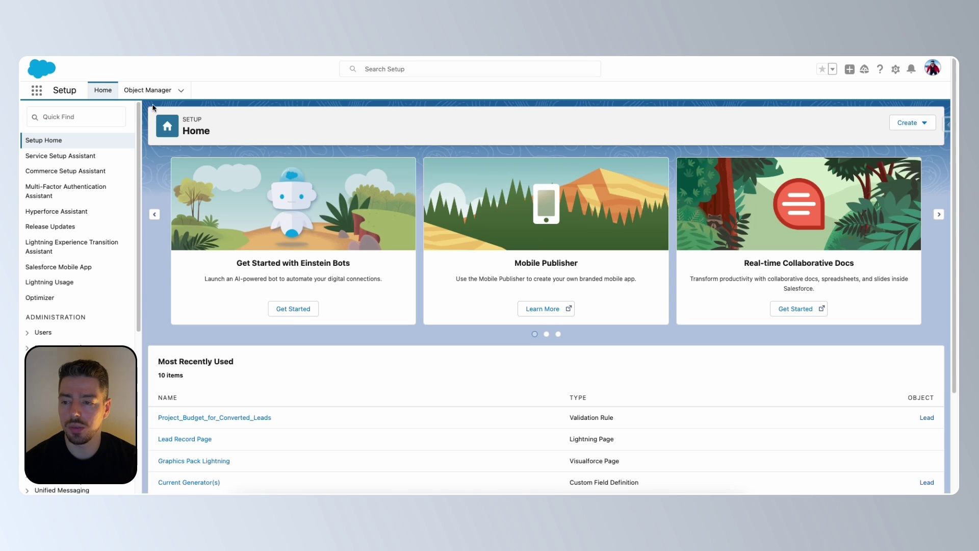
{"action": "left_click", "coordinate": [148, 91]}
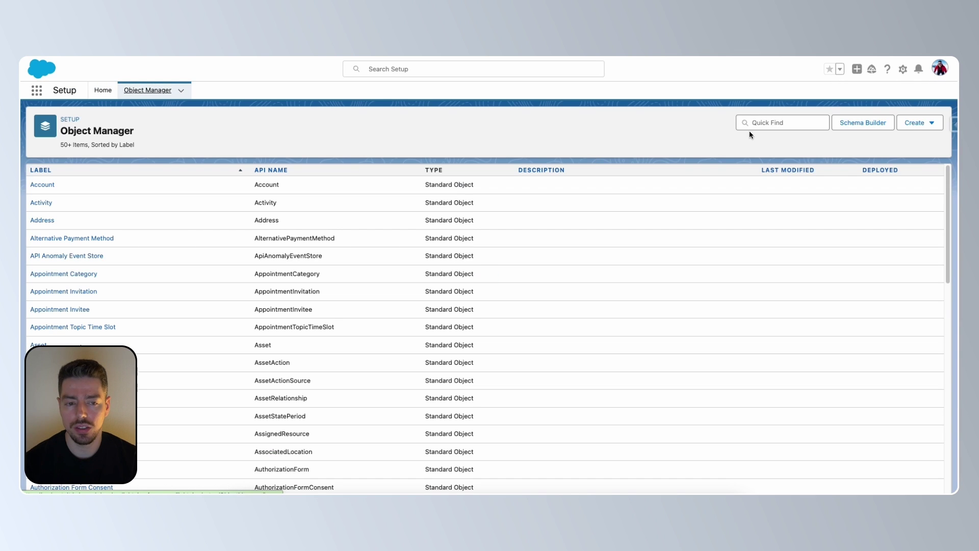
{"action": "left_click", "coordinate": [766, 123]}
{"action": "type", "text": "lead"}
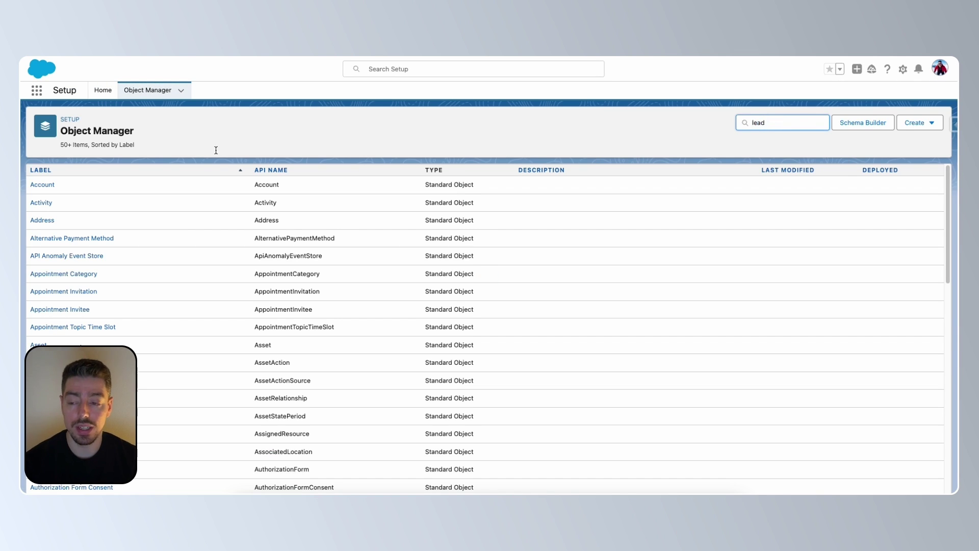
{"action": "left_click", "coordinate": [44, 183]}
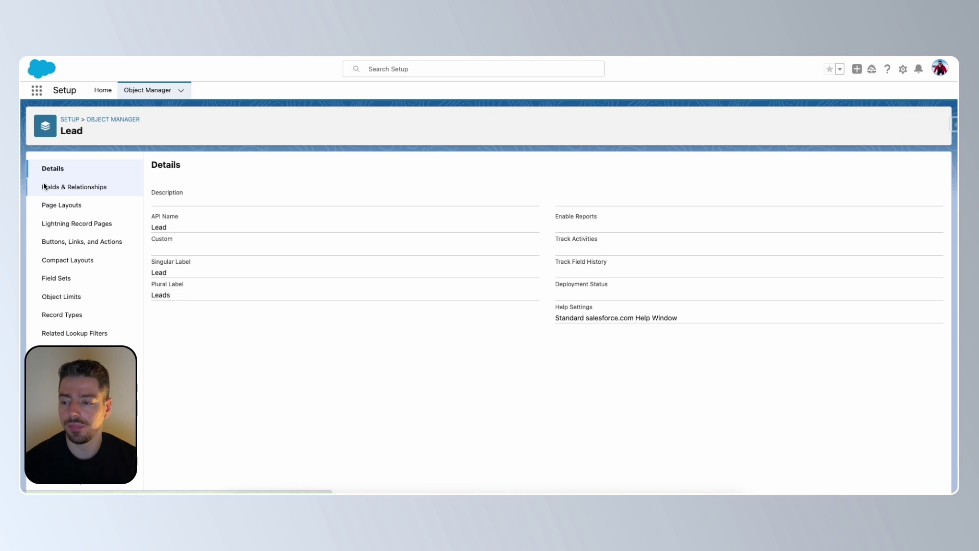
{"action": "left_click", "coordinate": [98, 190]}
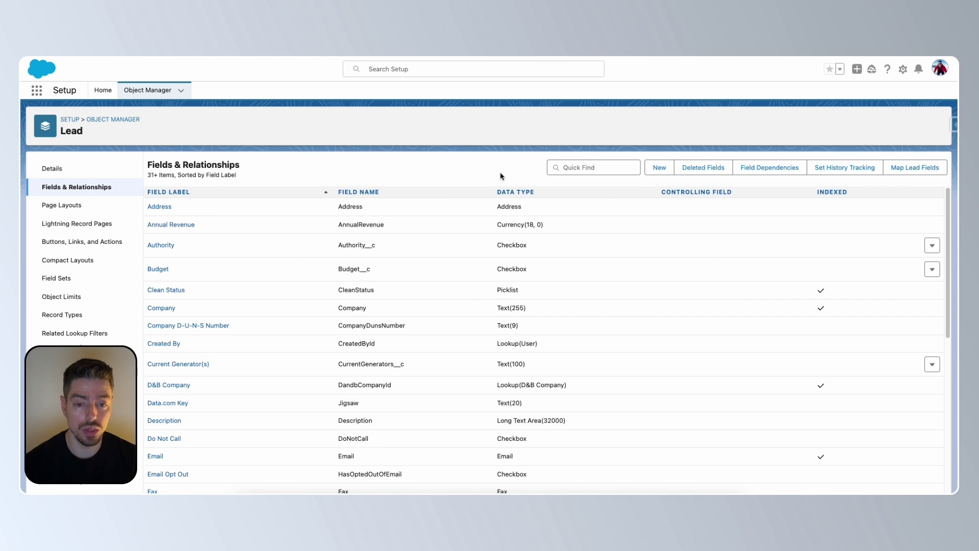
Step: Start a new Lead custom field, pick the Checkbox type and advance to Step 2
{"action": "left_click", "coordinate": [658, 169]}
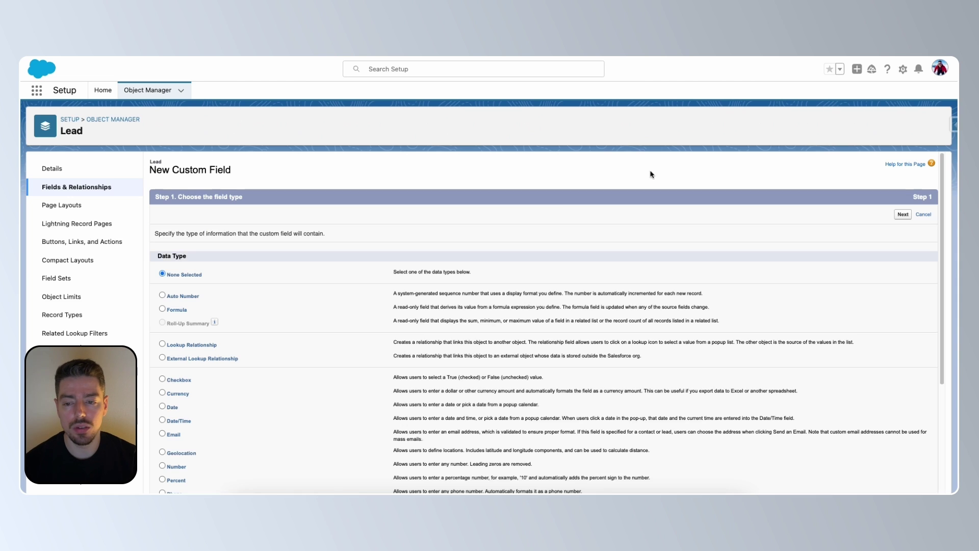
{"action": "scroll", "coordinate": [427, 348], "scroll_direction": "down", "scroll_amount": 2}
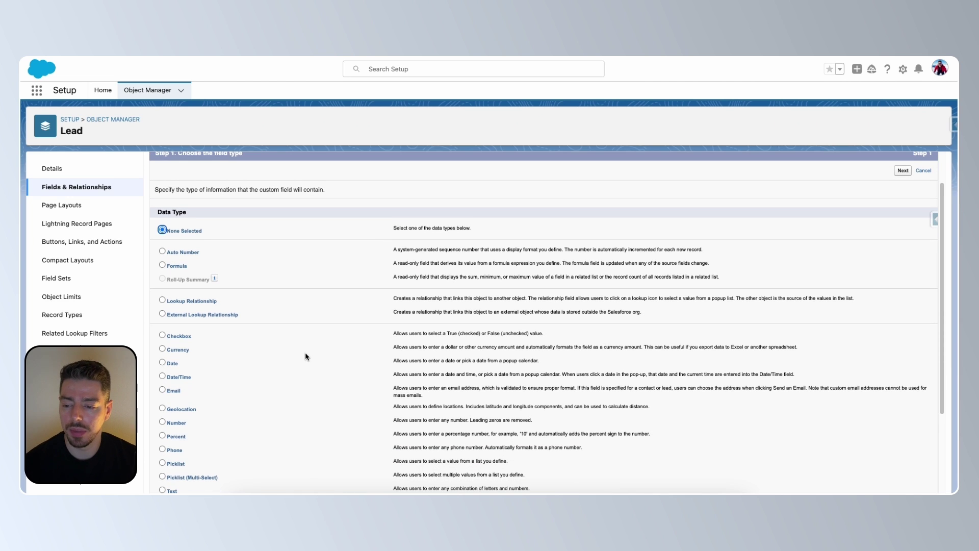
{"action": "left_click", "coordinate": [180, 336]}
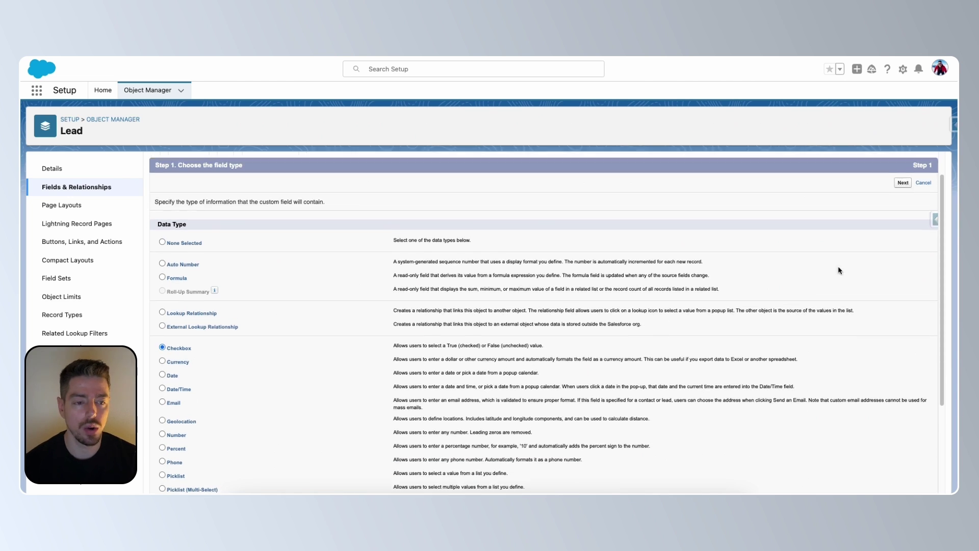
{"action": "scroll", "coordinate": [838, 265], "scroll_direction": "up", "scroll_amount": 1}
{"action": "left_click", "coordinate": [902, 184]}
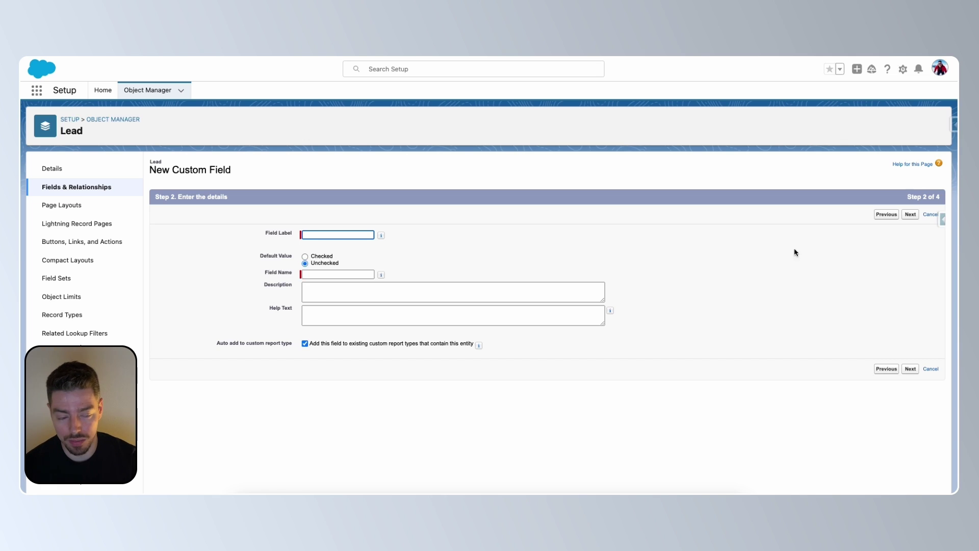
Step: Cancel the wizard and filter the Lead field list by 'Test', showing no matches
{"action": "left_click", "coordinate": [930, 215]}
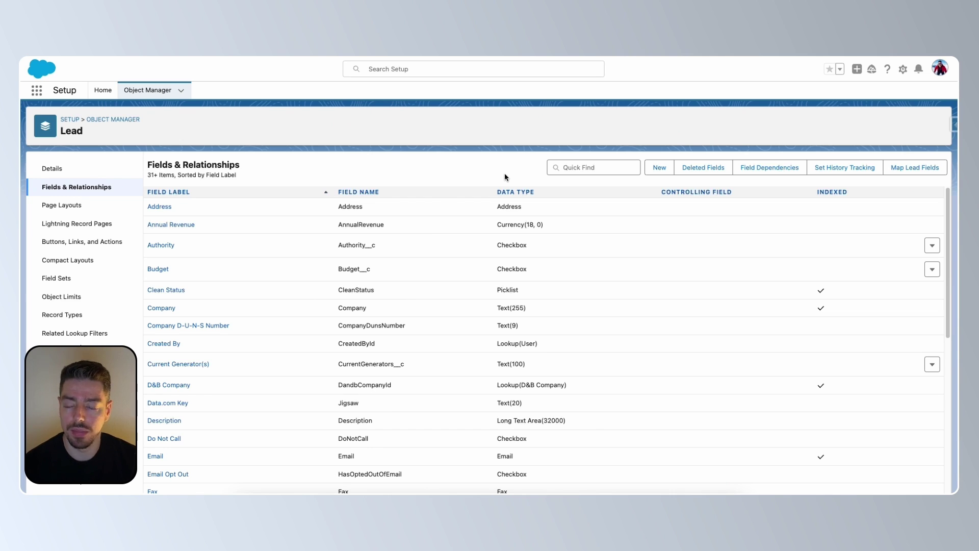
{"action": "left_click", "coordinate": [586, 169]}
{"action": "type", "text": "Test"}
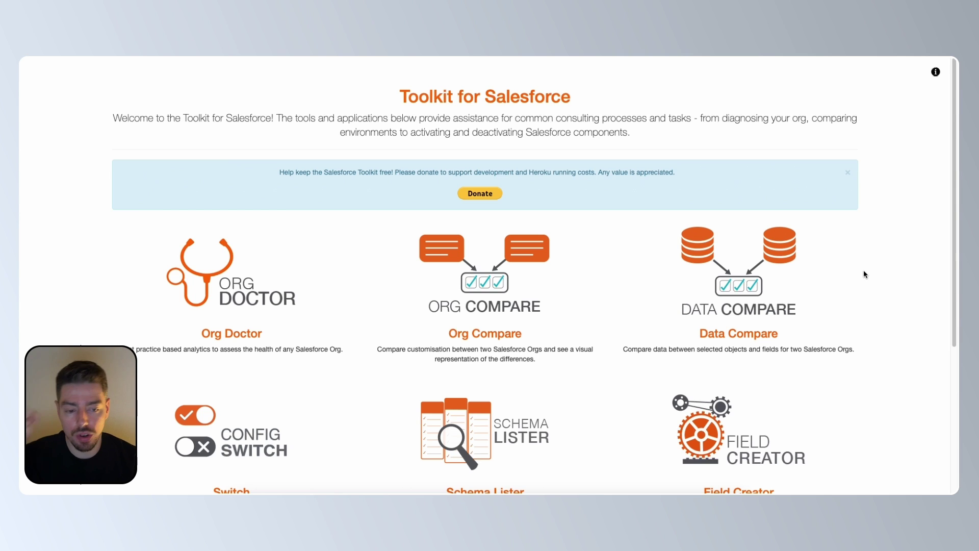
Step: Scroll down the Toolkit for Salesforce home page and open the Field Creator tool
{"action": "scroll", "coordinate": [862, 274], "scroll_direction": "down", "scroll_amount": 1}
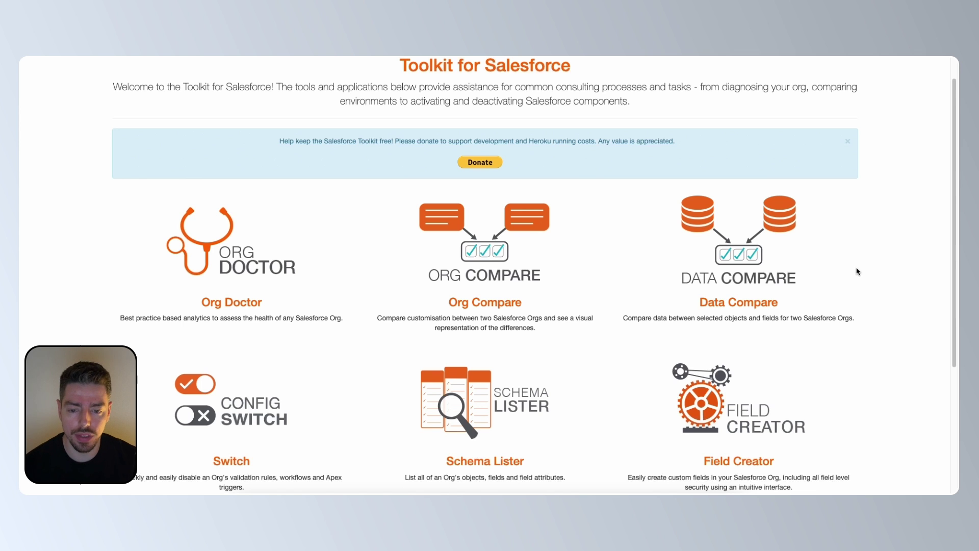
{"action": "scroll", "coordinate": [858, 271], "scroll_direction": "down", "scroll_amount": 1}
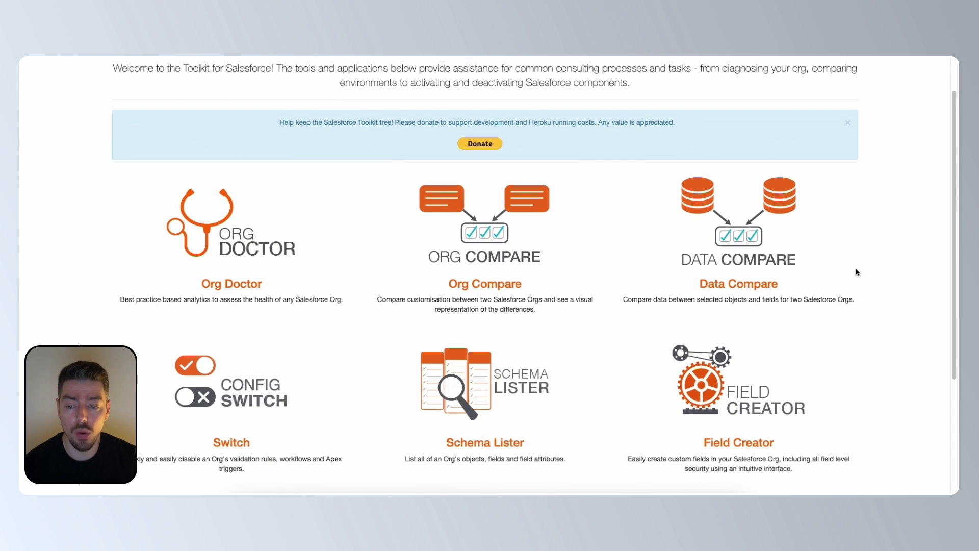
{"action": "scroll", "coordinate": [858, 273], "scroll_direction": "down", "scroll_amount": 1}
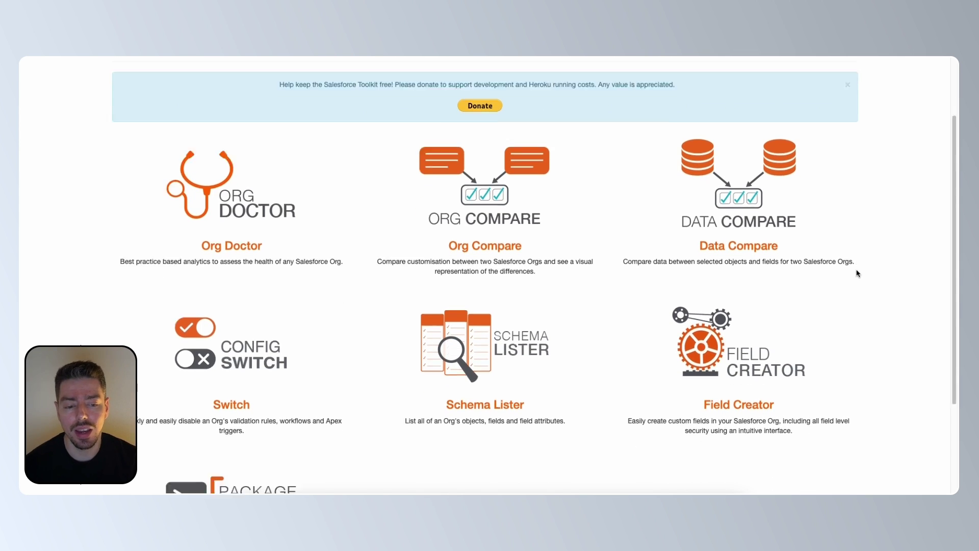
{"action": "scroll", "coordinate": [733, 363], "scroll_direction": "down", "scroll_amount": 1}
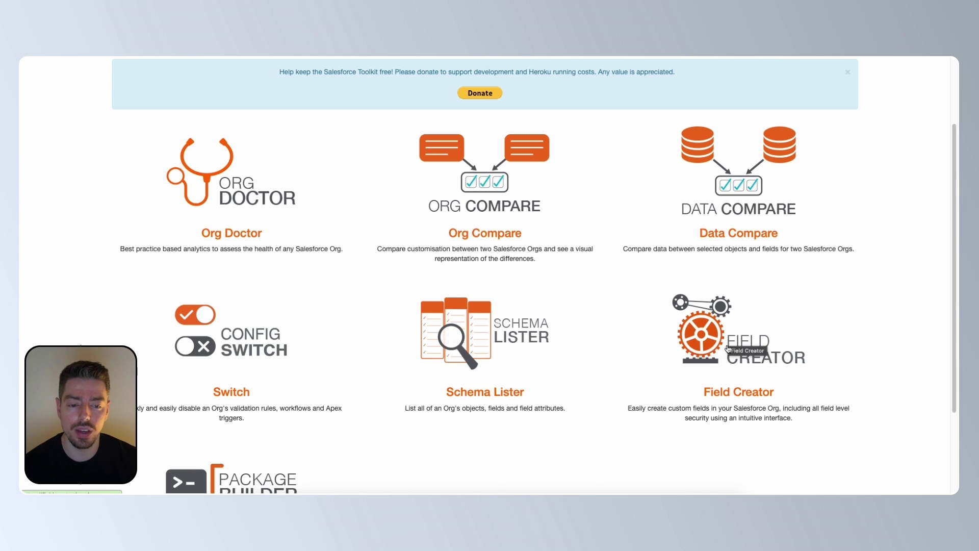
{"action": "left_click", "coordinate": [743, 394]}
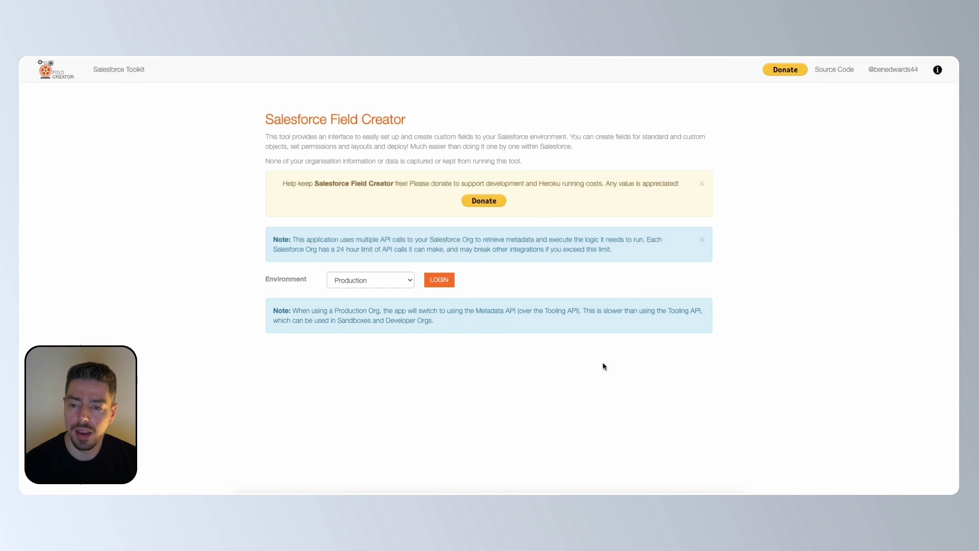
Step: Log in to the Developer environment, load the object list and choose Lead
{"action": "left_click", "coordinate": [406, 282]}
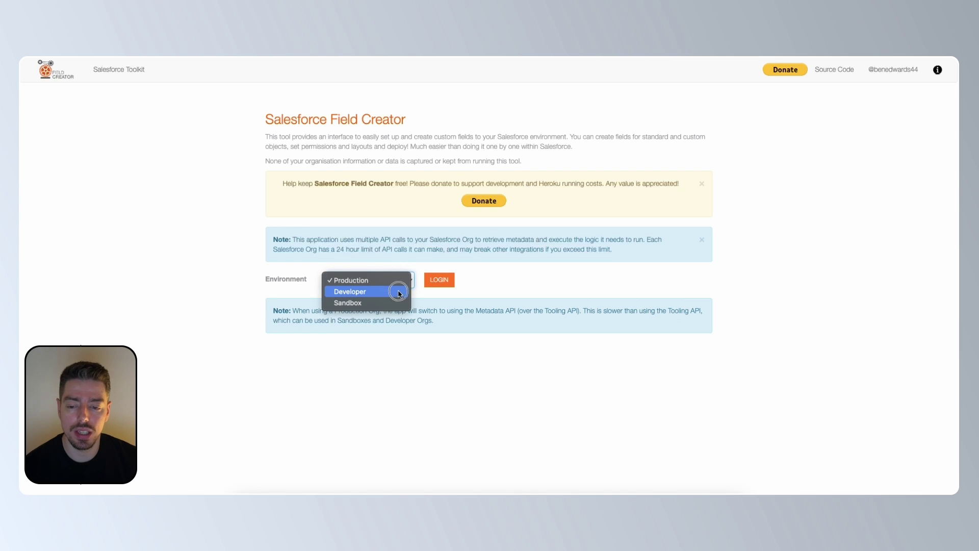
{"action": "left_click", "coordinate": [398, 293]}
{"action": "left_click", "coordinate": [447, 283]}
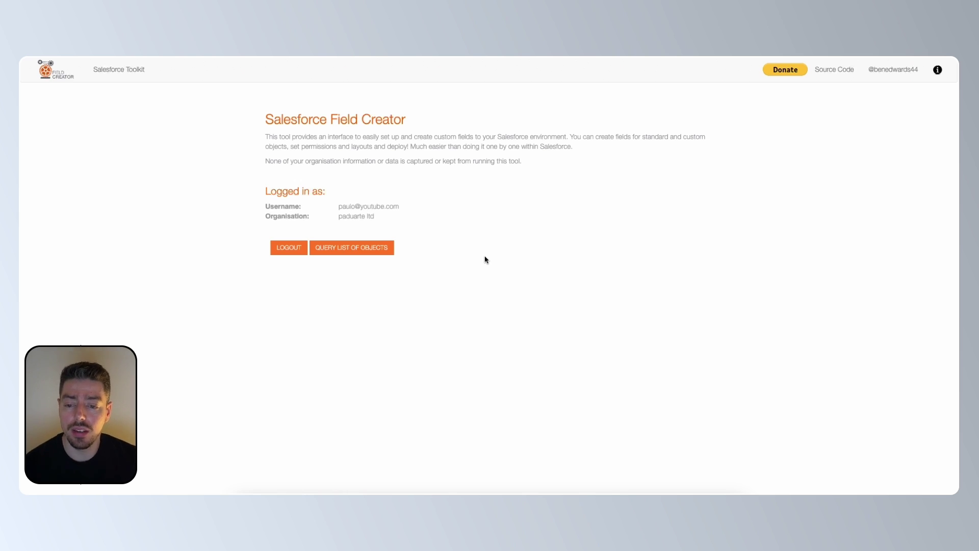
{"action": "left_click", "coordinate": [380, 255]}
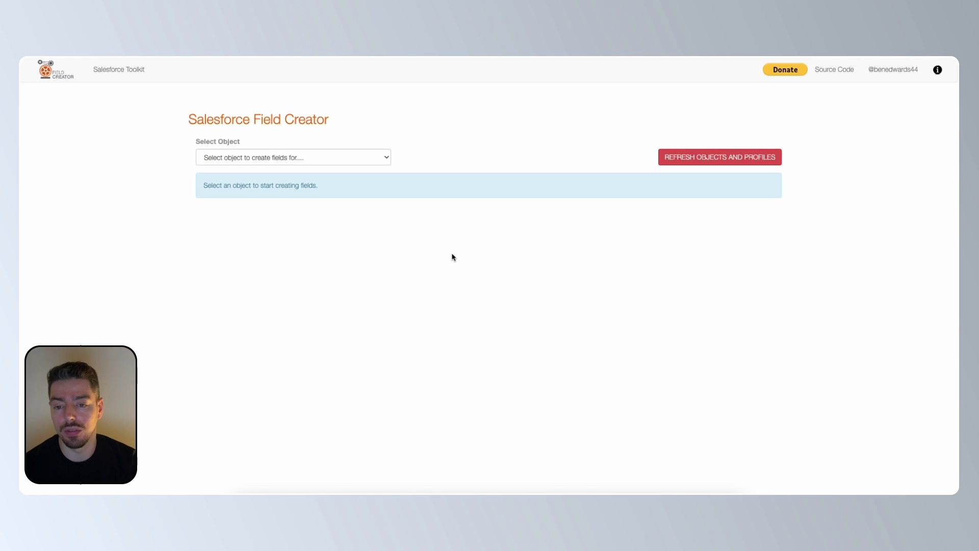
{"action": "left_click", "coordinate": [329, 158]}
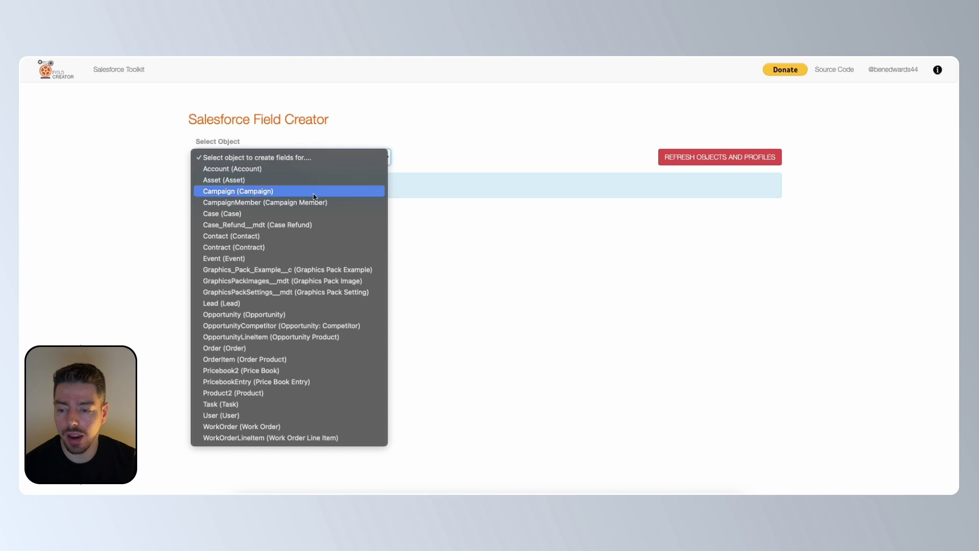
{"action": "left_click", "coordinate": [297, 303]}
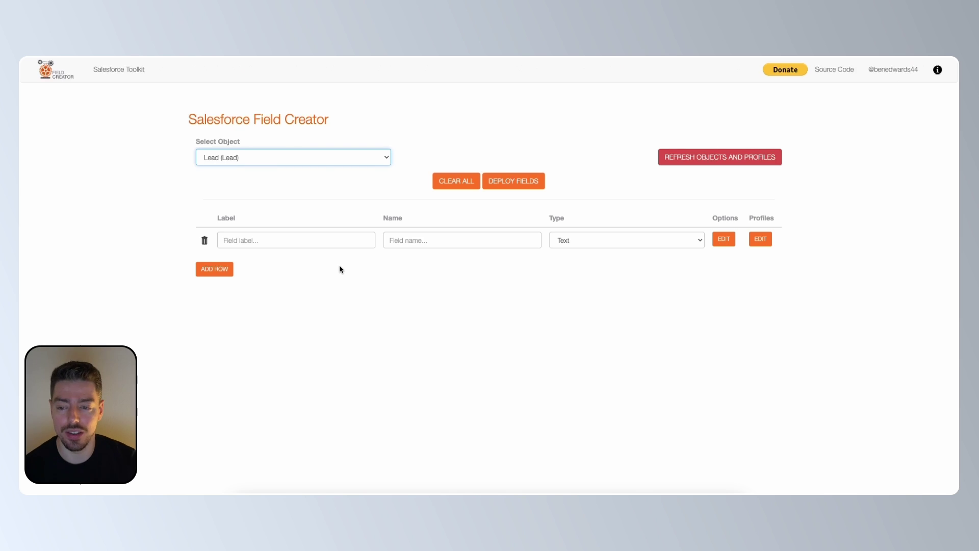
Step: Label the first row 'Test 1' (name Test_1__c) and set its type to Checkbox
{"action": "left_click", "coordinate": [317, 245]}
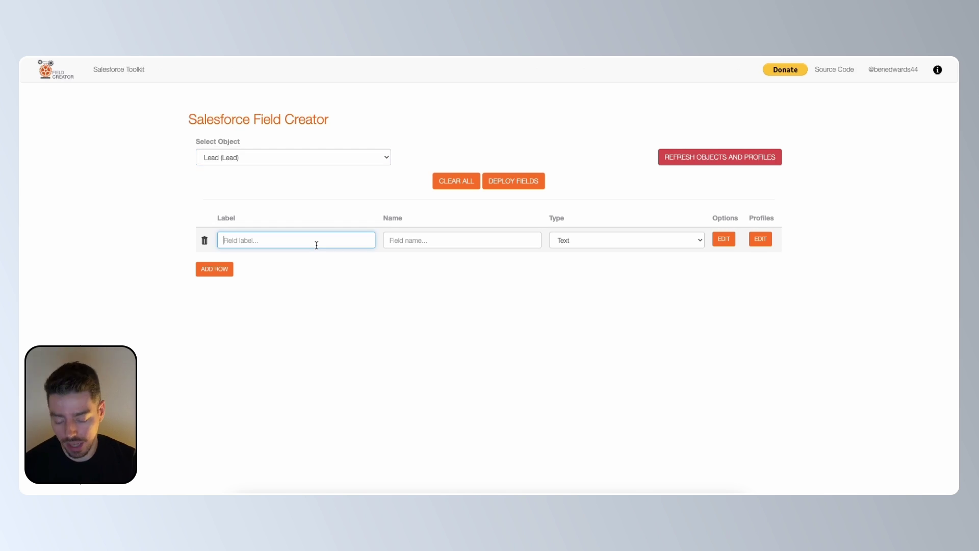
{"action": "type", "text": "Test 1"}
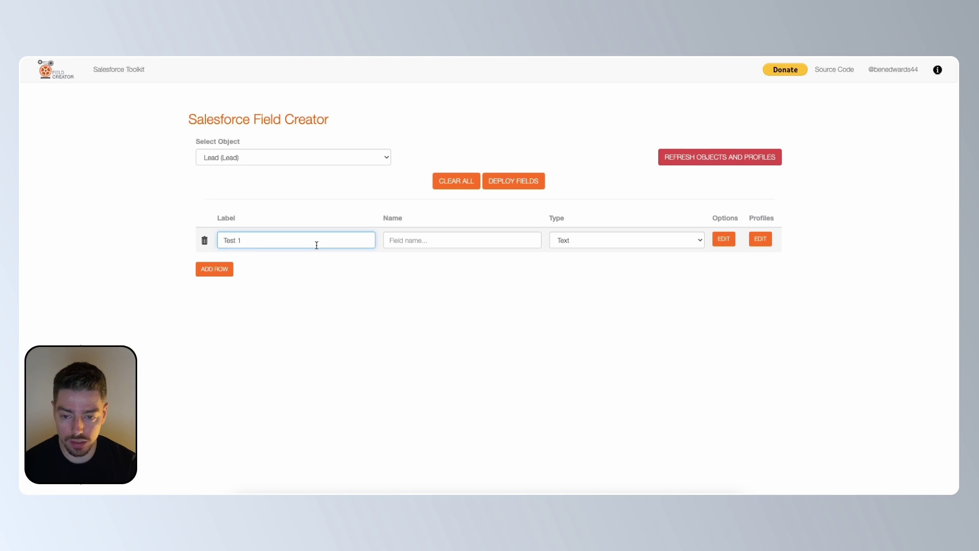
{"action": "key", "text": "Tab"}
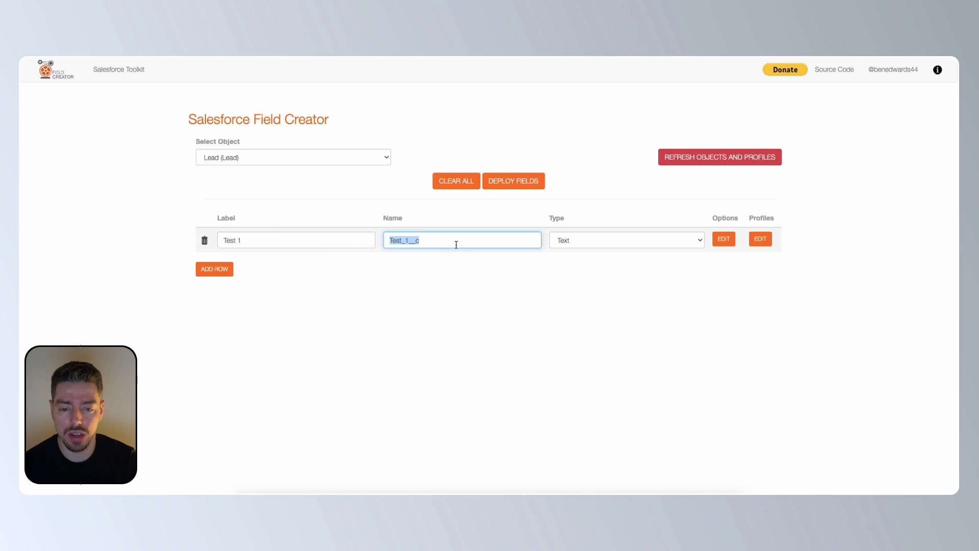
{"action": "left_click", "coordinate": [582, 246]}
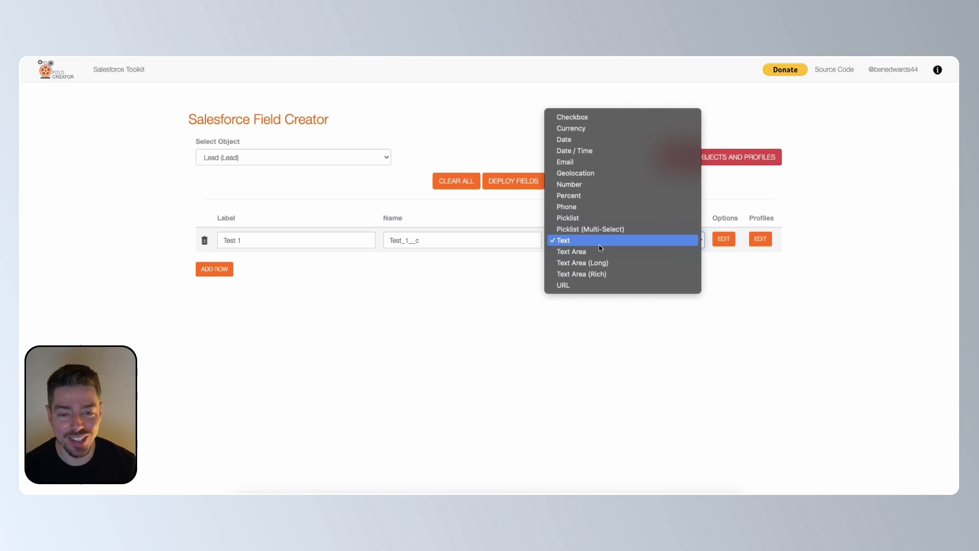
{"action": "left_click", "coordinate": [602, 117]}
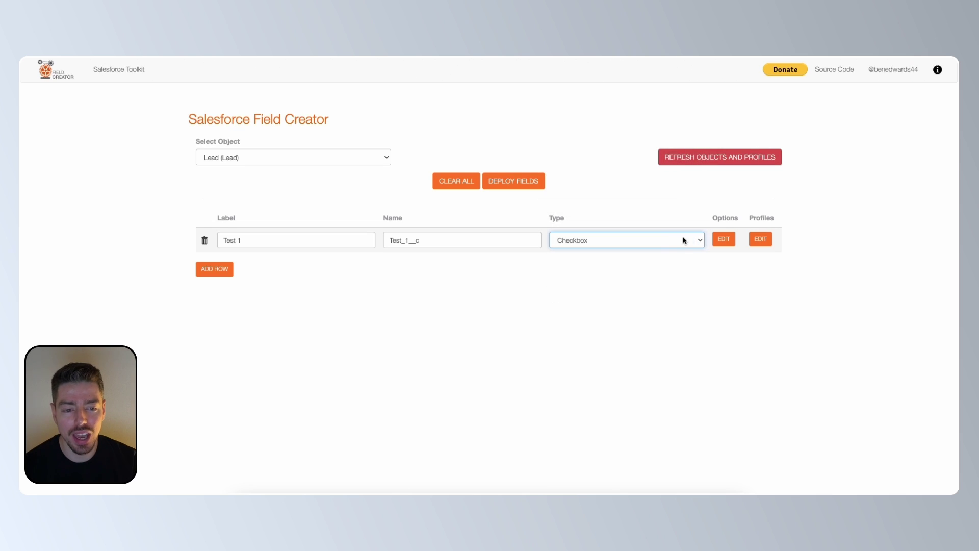
{"action": "left_click", "coordinate": [724, 240]}
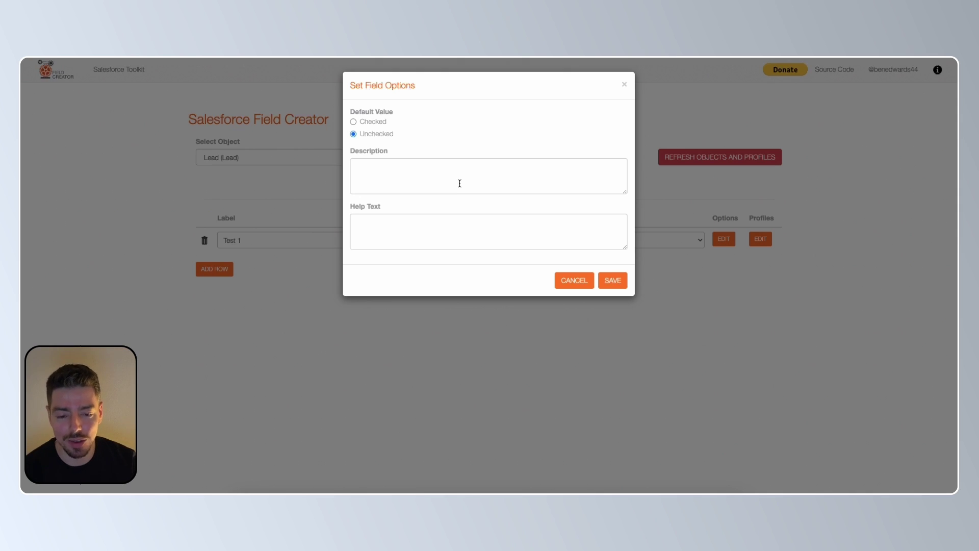
{"action": "left_click", "coordinate": [624, 85]}
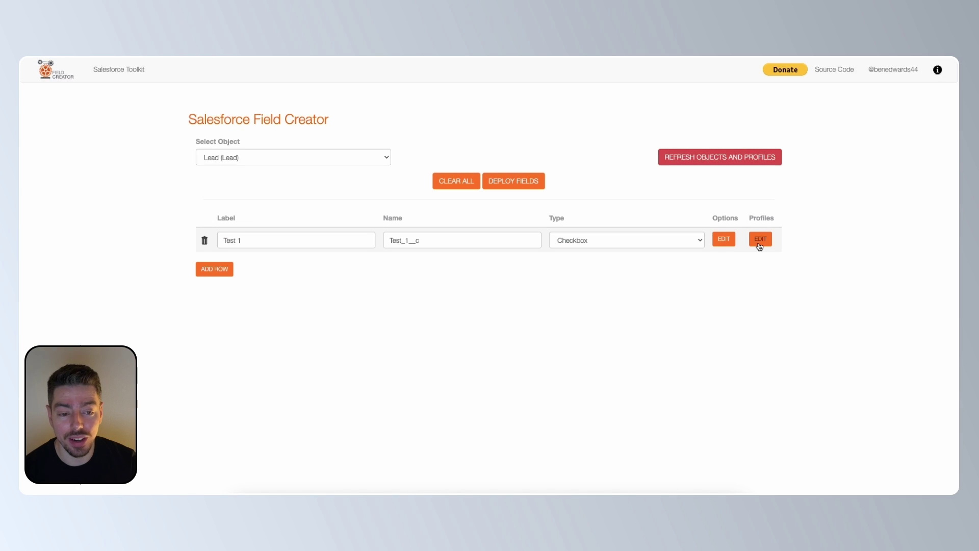
{"action": "left_click", "coordinate": [760, 247]}
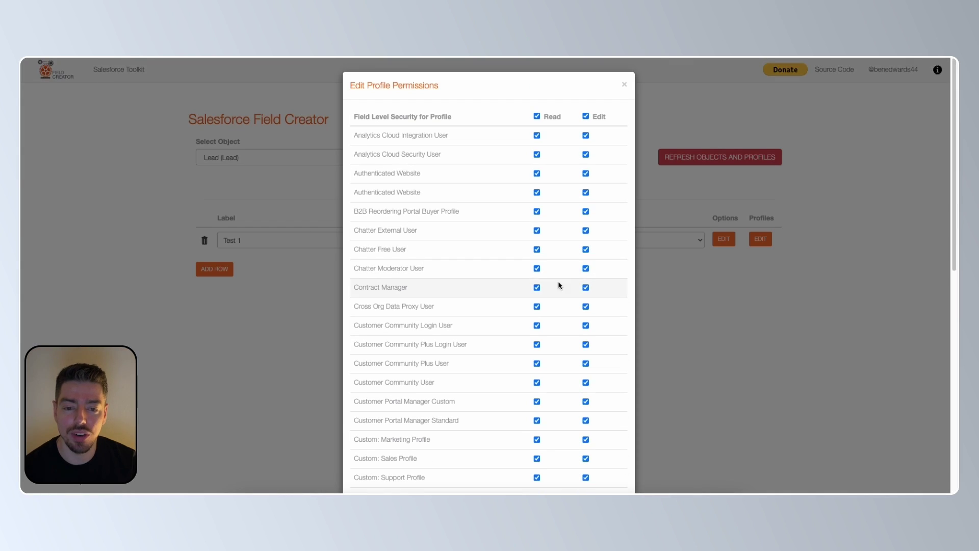
{"action": "scroll", "coordinate": [542, 301], "scroll_direction": "down", "scroll_amount": 1}
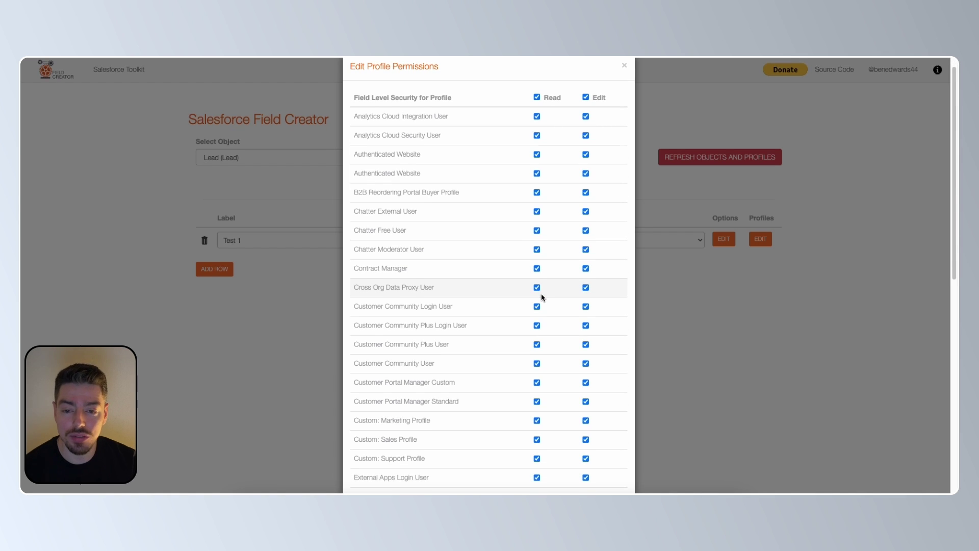
{"action": "scroll", "coordinate": [561, 316], "scroll_direction": "down", "scroll_amount": 10}
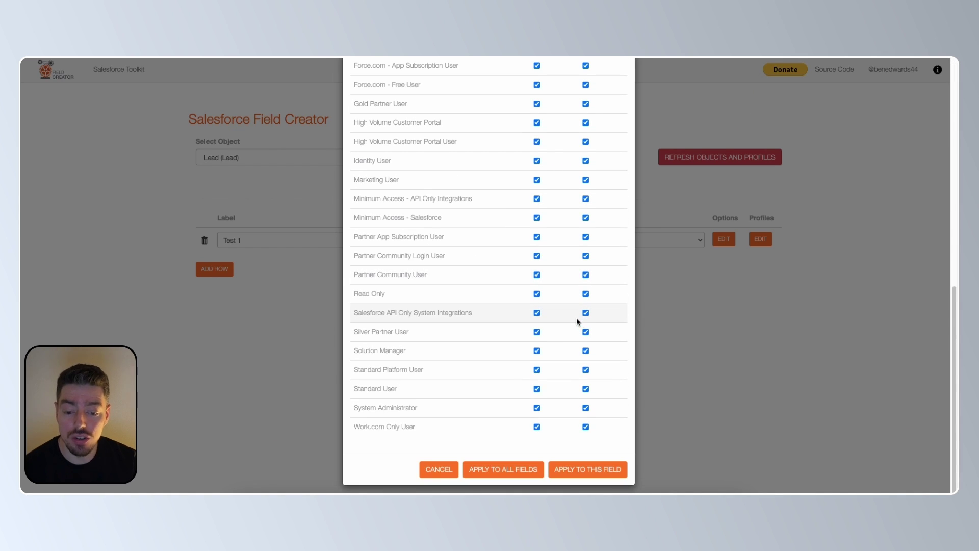
{"action": "scroll", "coordinate": [581, 312], "scroll_direction": "up", "scroll_amount": 10}
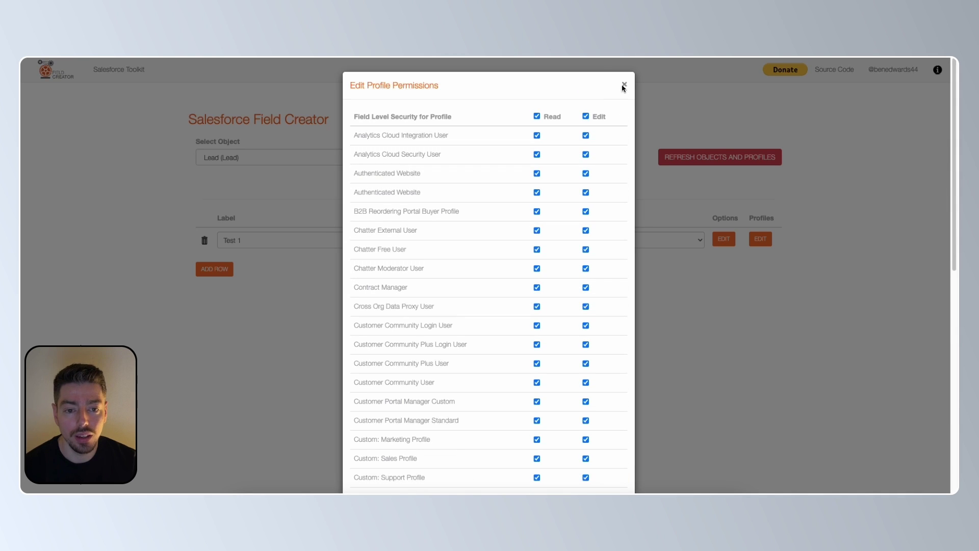
{"action": "left_click", "coordinate": [624, 85]}
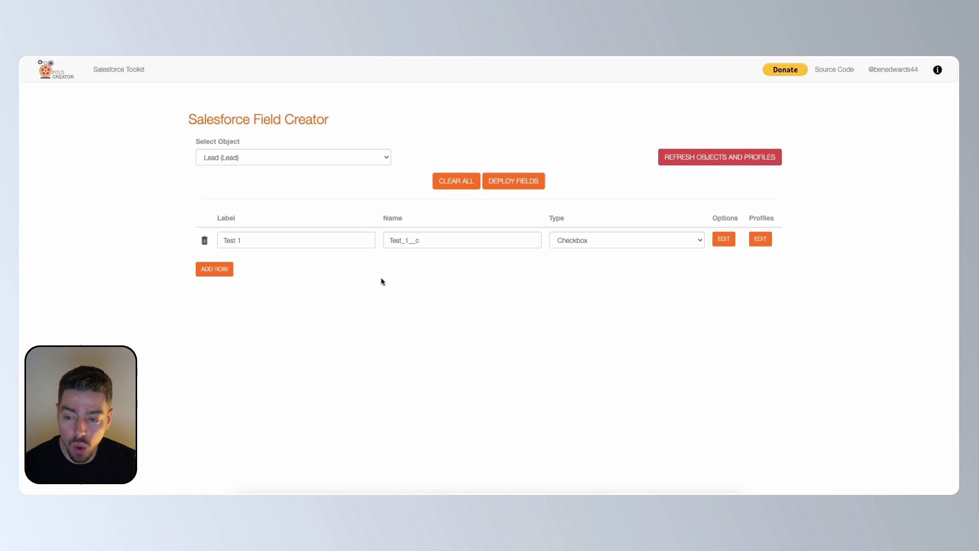
Step: Add a second row labelled 'Test 2' so its API name Test_2__c fills in
{"action": "left_click", "coordinate": [223, 275]}
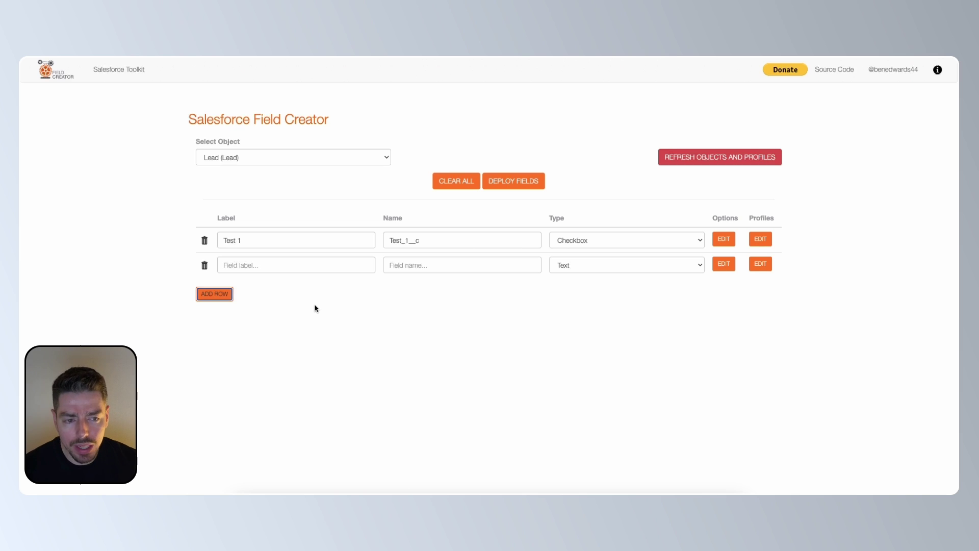
{"action": "left_click", "coordinate": [283, 265]}
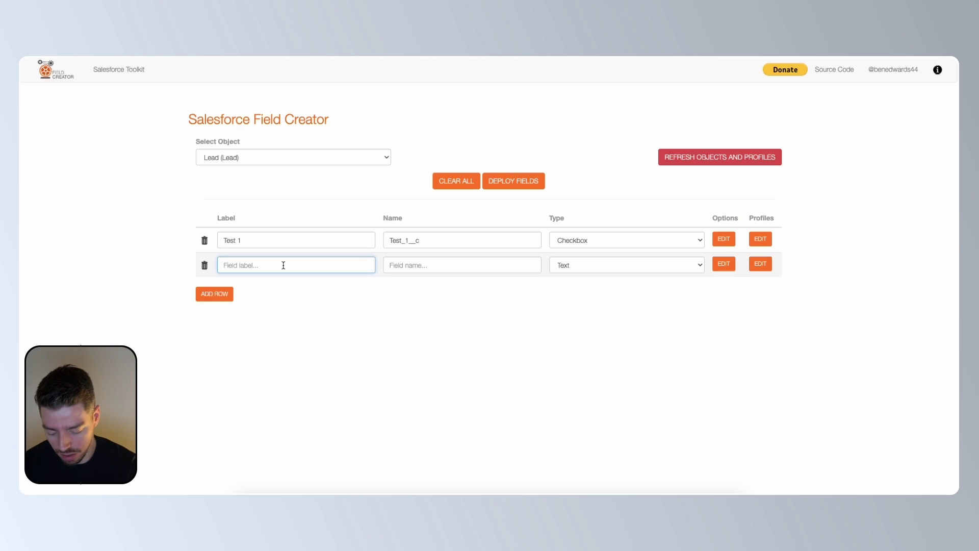
{"action": "type", "text": "Test 2"}
{"action": "key", "text": "Tab"}
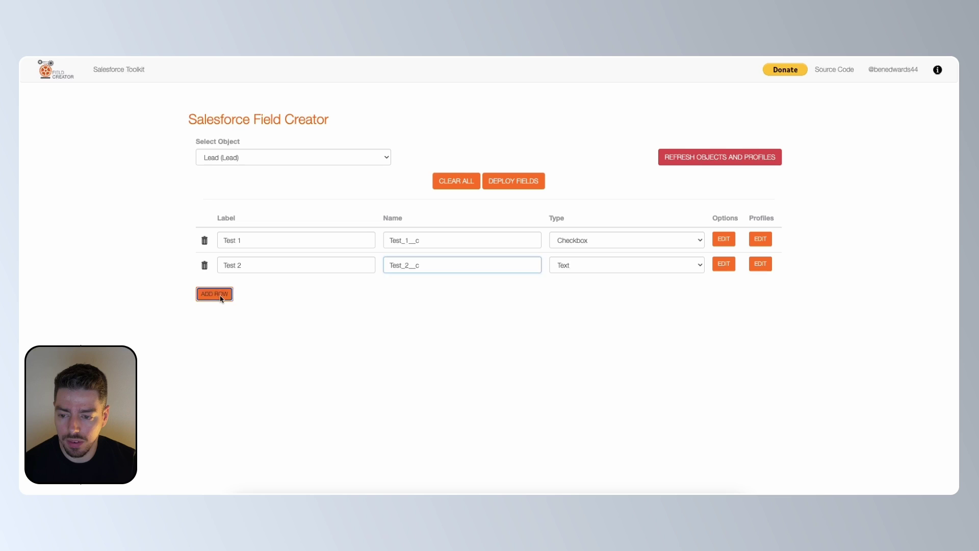
Step: Add six more empty rows and label the third row 'Test 3'
{"action": "left_click", "coordinate": [220, 298]}
{"action": "left_click", "coordinate": [218, 322]}
{"action": "left_click", "coordinate": [218, 344]}
{"action": "left_click", "coordinate": [223, 368]}
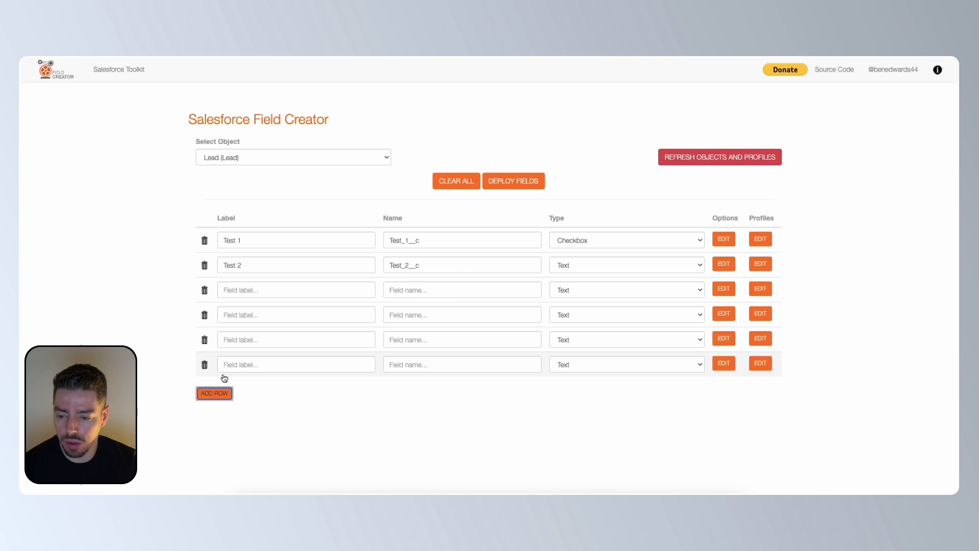
{"action": "left_click", "coordinate": [223, 393]}
{"action": "left_click", "coordinate": [221, 416]}
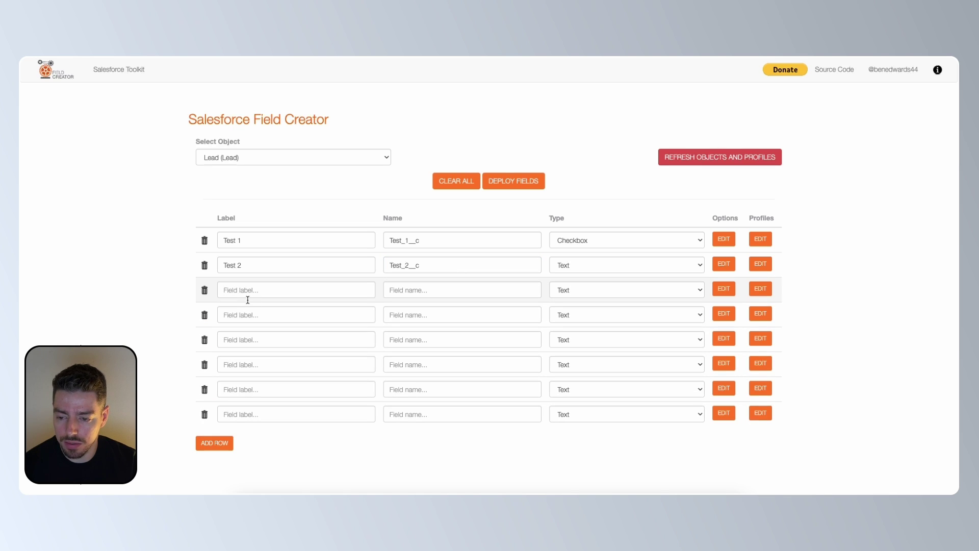
{"action": "left_click", "coordinate": [252, 292]}
{"action": "type", "text": "Y"}
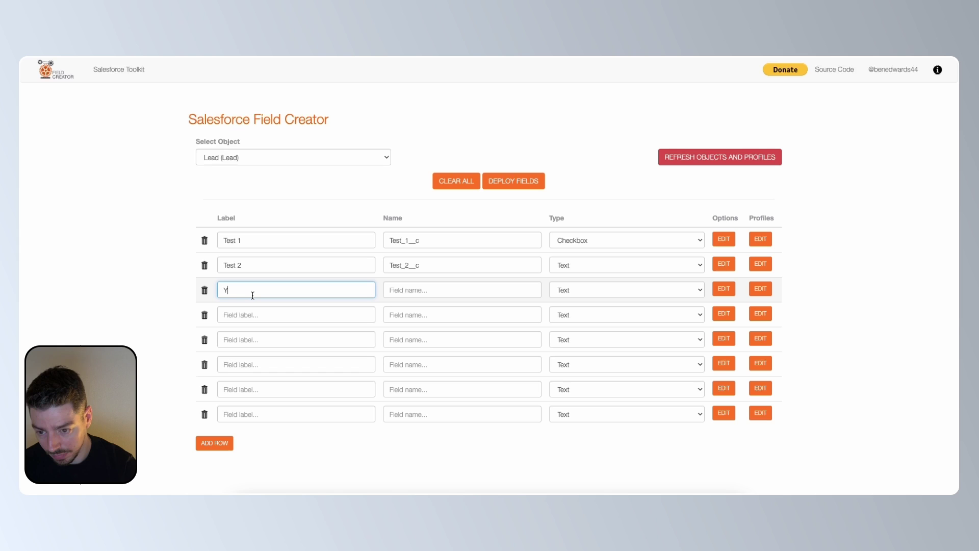
{"action": "key", "text": "BackSpace"}
{"action": "type", "text": "Test 3"}
{"action": "key", "text": "Tab"}
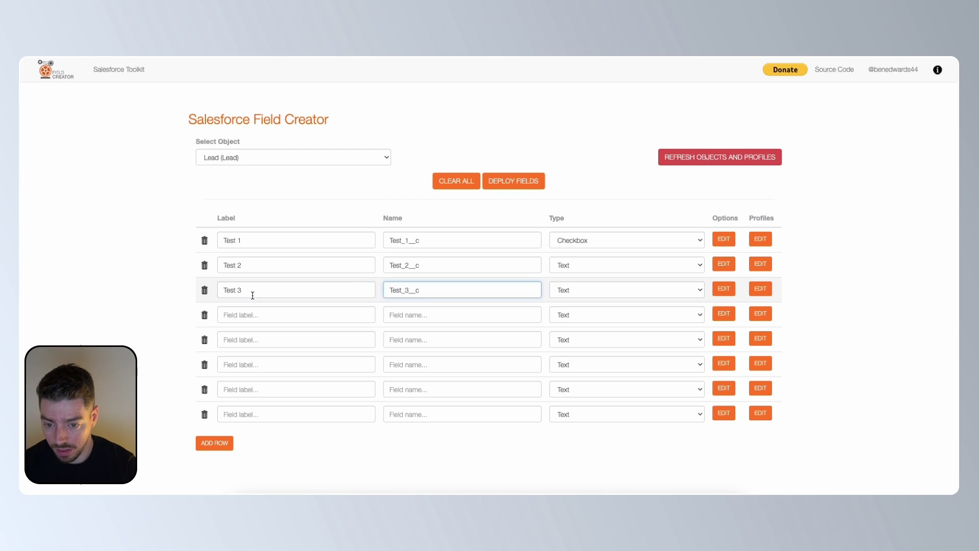
Step: Label the next five rows 'Test 4' through 'Test 8'
{"action": "left_click", "coordinate": [249, 315]}
{"action": "type", "text": "T"}
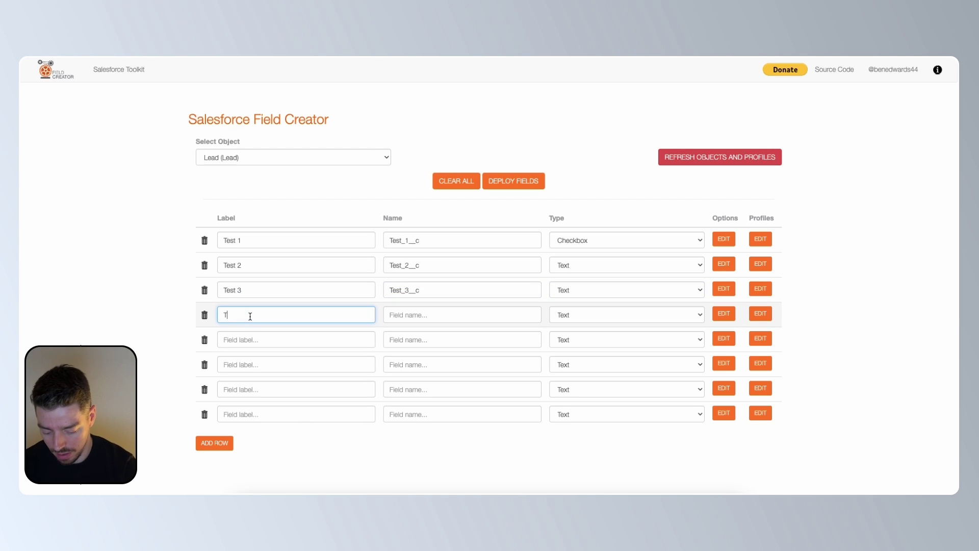
{"action": "type", "text": "est 4"}
{"action": "left_click", "coordinate": [285, 339]}
{"action": "type", "text": "Te"}
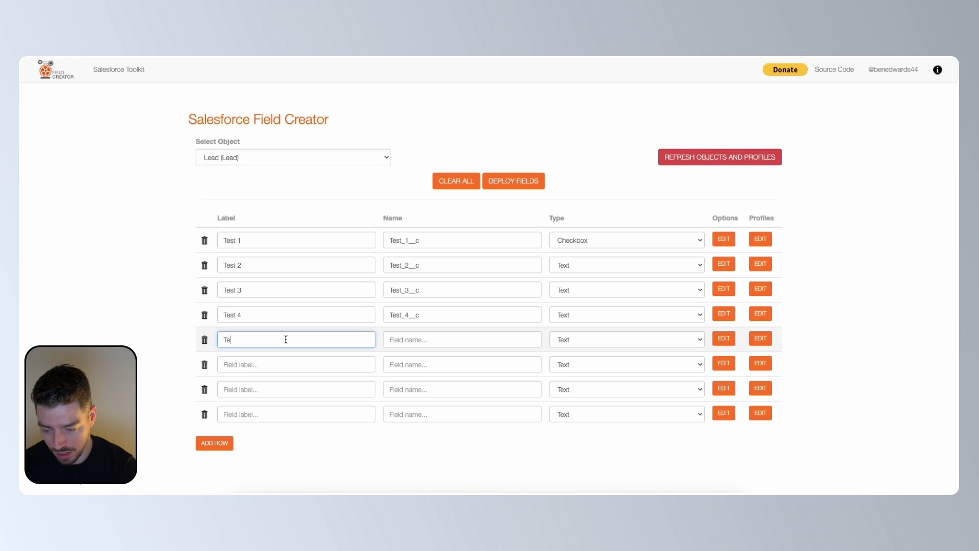
{"action": "type", "text": "st 5"}
{"action": "left_click", "coordinate": [291, 359]}
{"action": "type", "text": "T"}
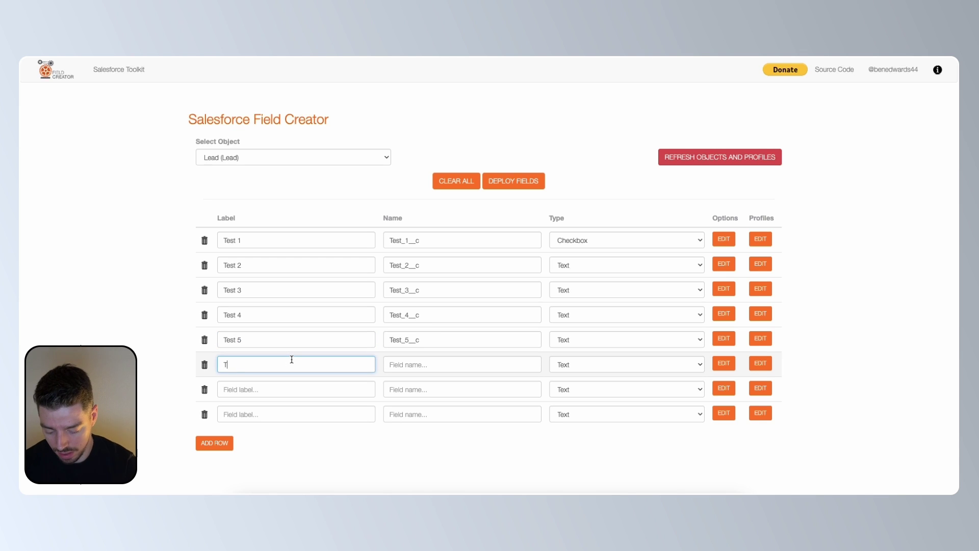
{"action": "type", "text": "est 6"}
{"action": "left_click", "coordinate": [282, 390]}
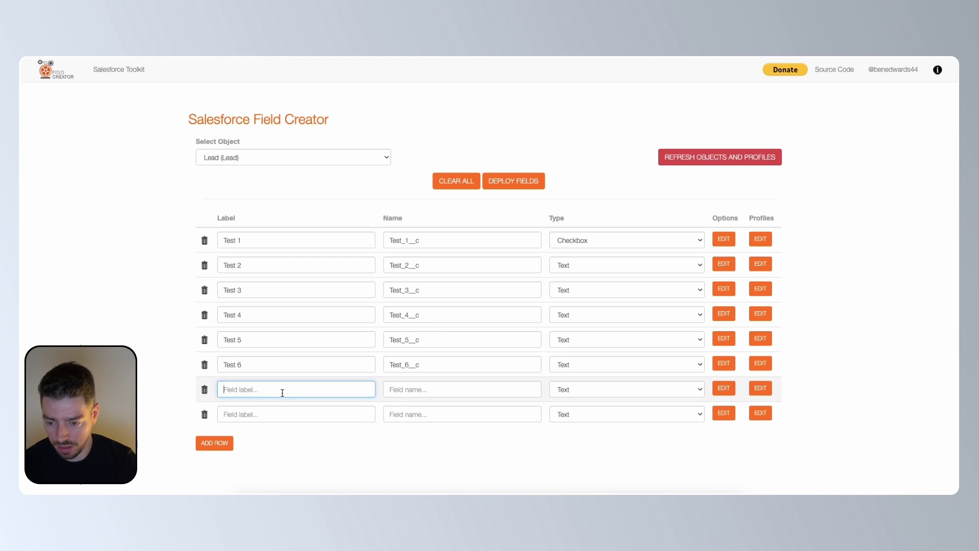
{"action": "type", "text": "Test 7"}
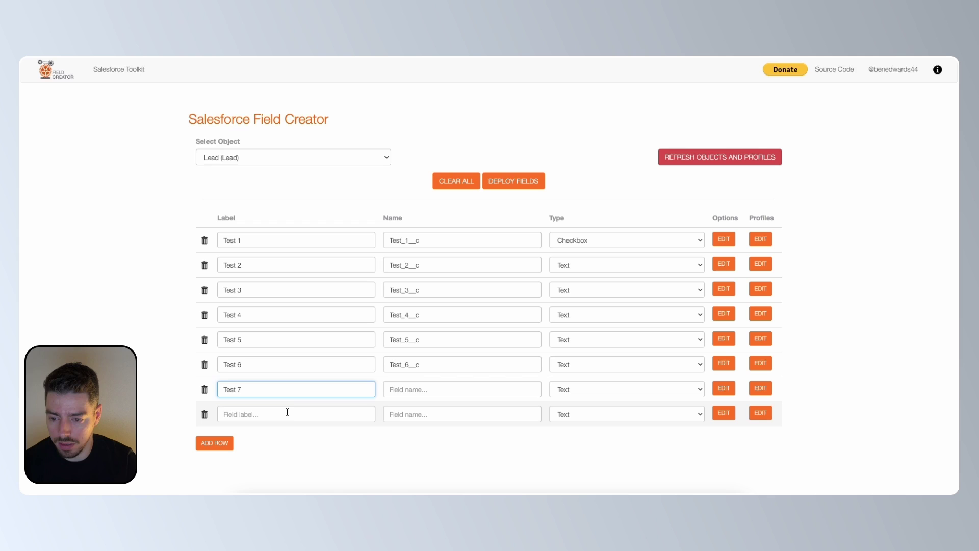
{"action": "left_click", "coordinate": [287, 413]}
{"action": "type", "text": "Test 8"}
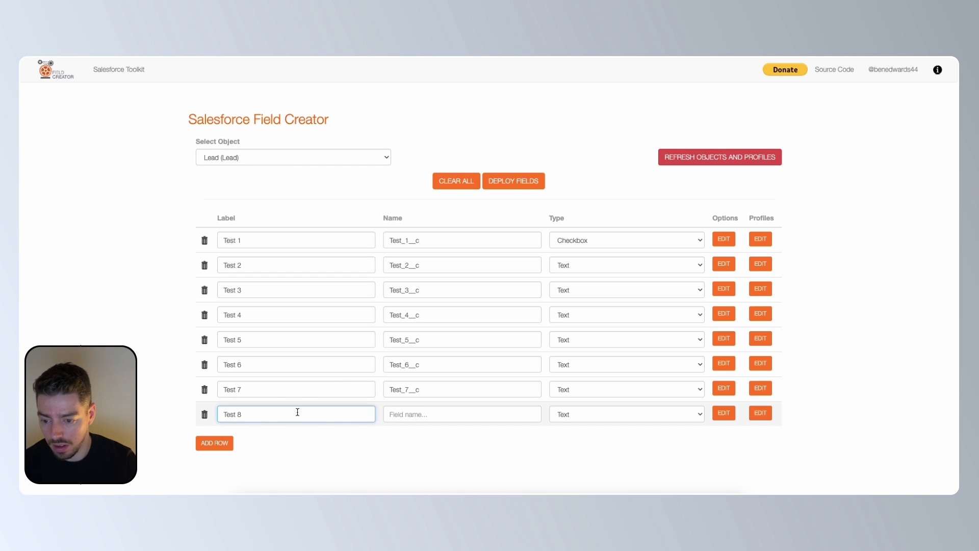
Step: Add two more rows and label them 'Test 9' and 'Test 10'
{"action": "left_click", "coordinate": [229, 442]}
{"action": "left_click", "coordinate": [225, 465]}
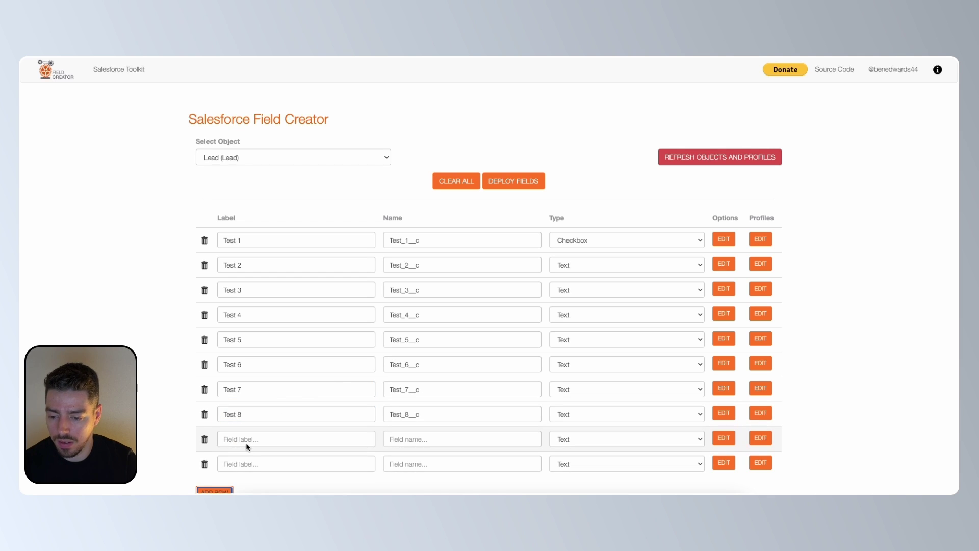
{"action": "left_click", "coordinate": [247, 447]}
{"action": "type", "text": "Test 9"}
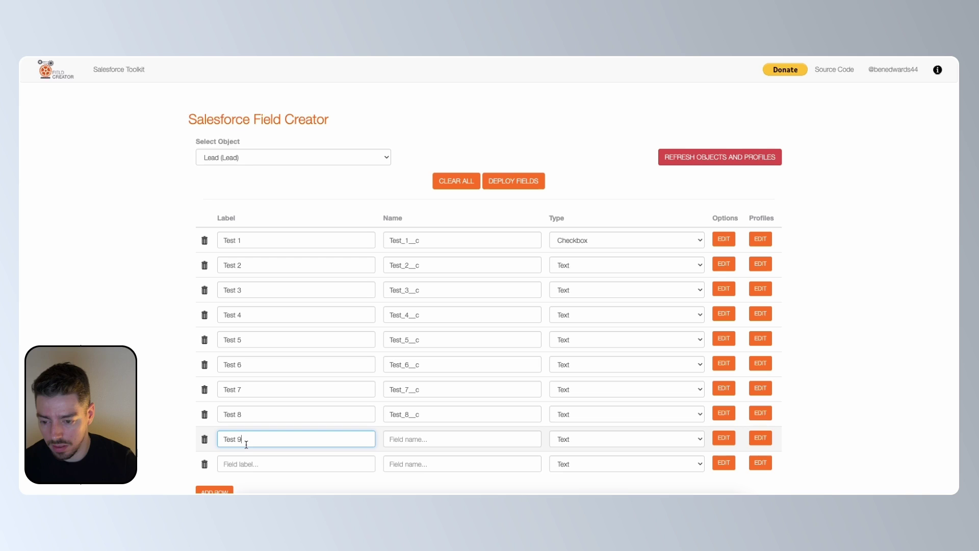
{"action": "left_click", "coordinate": [249, 463]}
{"action": "type", "text": "Test 10"}
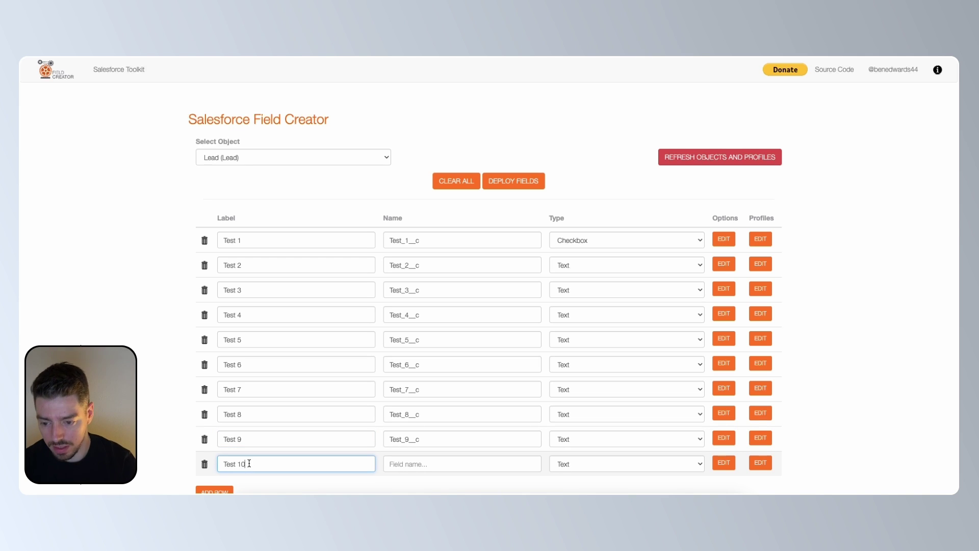
{"action": "key", "text": "Tab"}
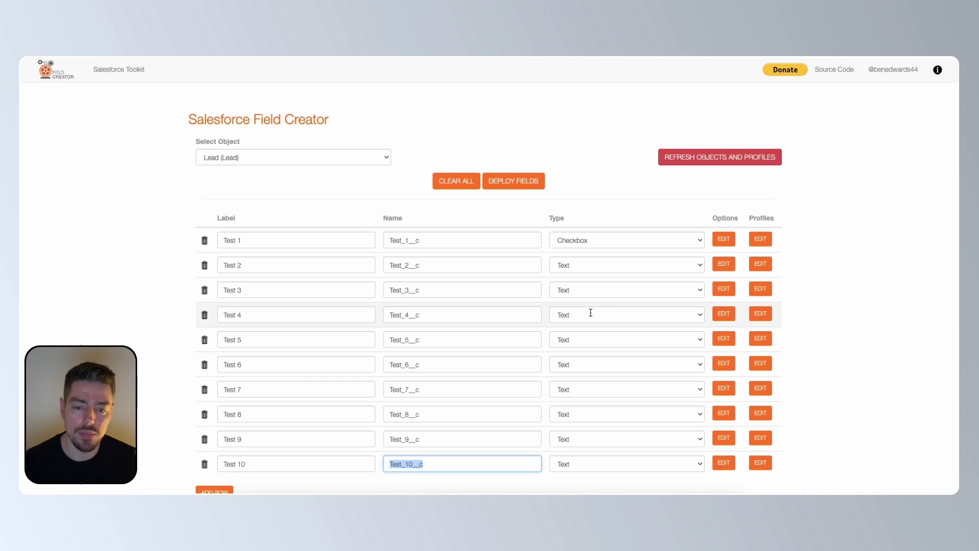
Step: Set the Test 2 through Test 5 rows to the Checkbox type
{"action": "left_click", "coordinate": [634, 264]}
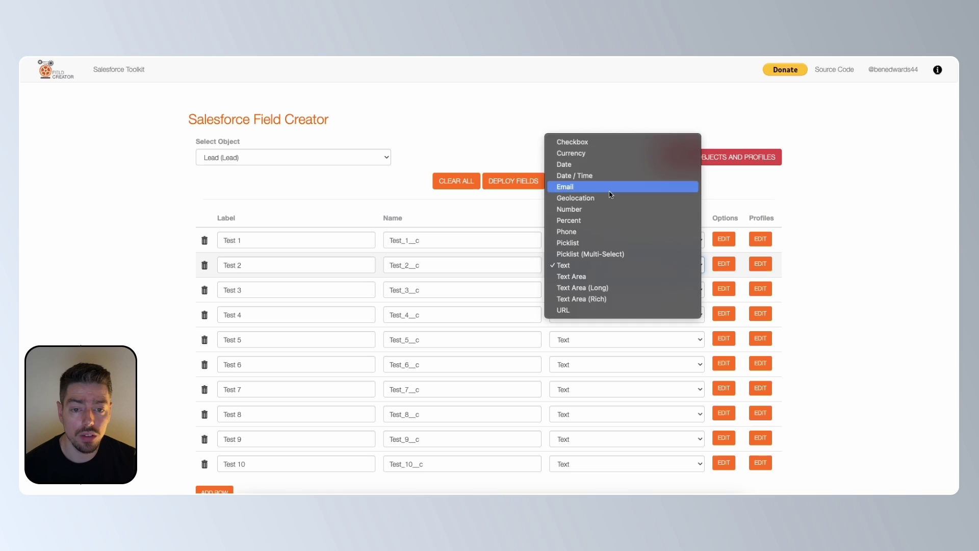
{"action": "left_click", "coordinate": [586, 142]}
{"action": "left_click", "coordinate": [605, 288]}
{"action": "left_click", "coordinate": [602, 174]}
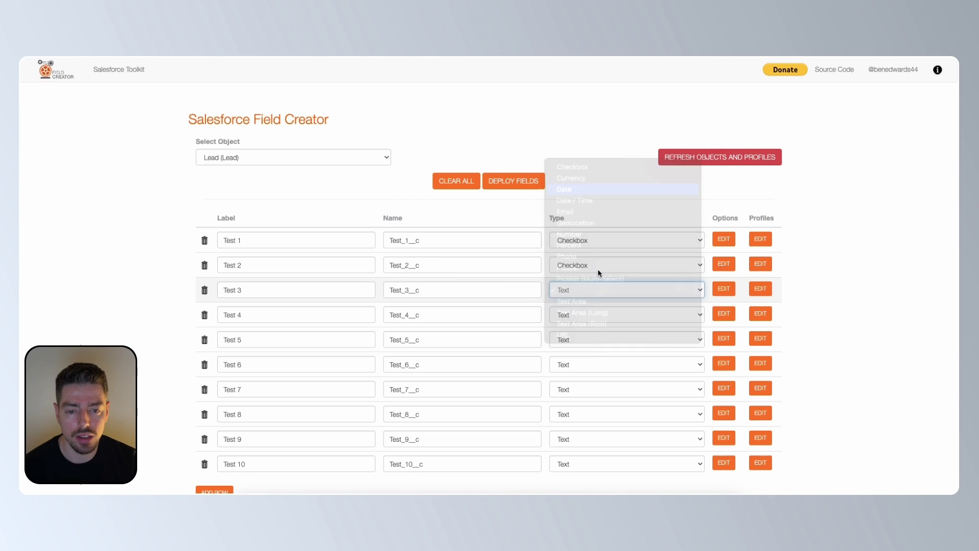
{"action": "left_click", "coordinate": [590, 315]}
{"action": "key", "text": "Escape"}
{"action": "left_click", "coordinate": [590, 321]}
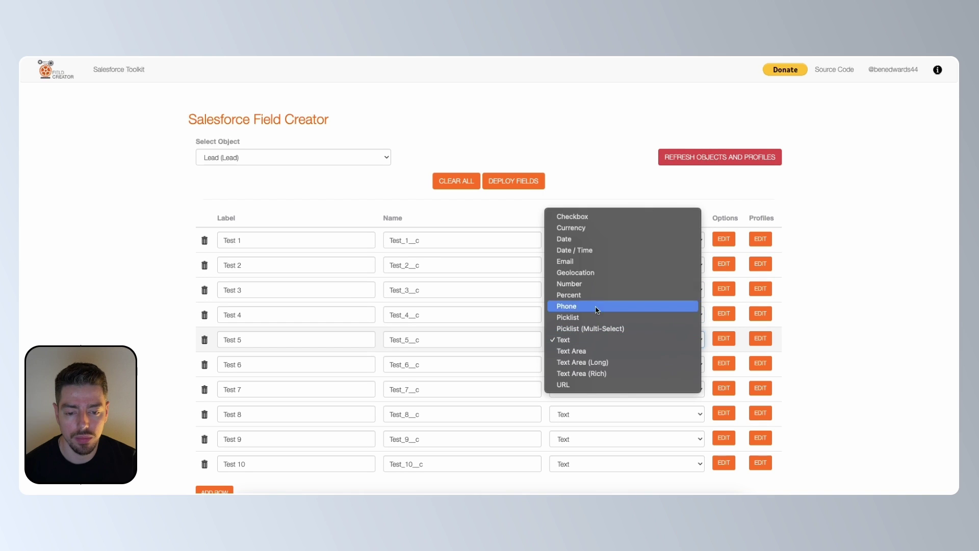
{"action": "left_click", "coordinate": [586, 214]}
Step: Set the Test 6 through Test 10 rows to the Checkbox type
{"action": "left_click", "coordinate": [605, 363]}
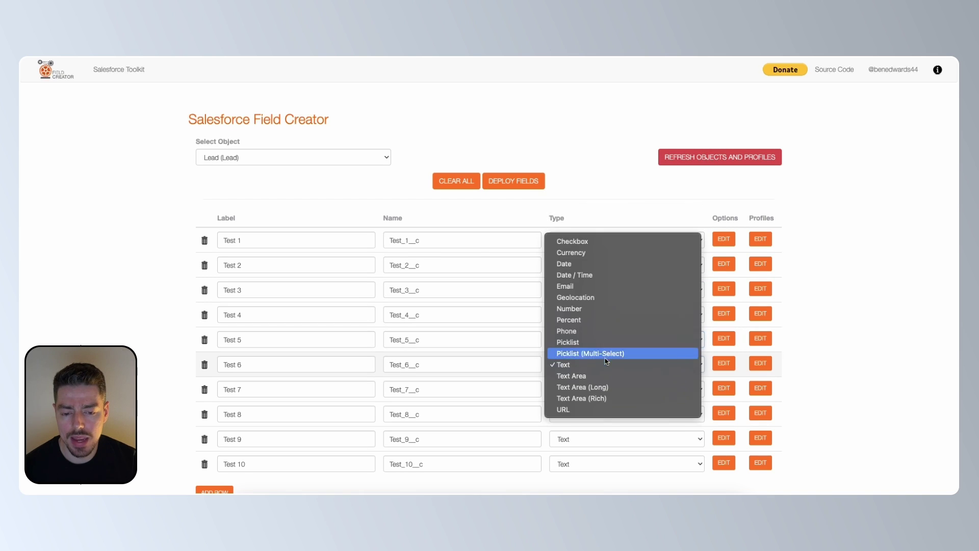
{"action": "left_click", "coordinate": [604, 242]}
{"action": "left_click", "coordinate": [605, 391]}
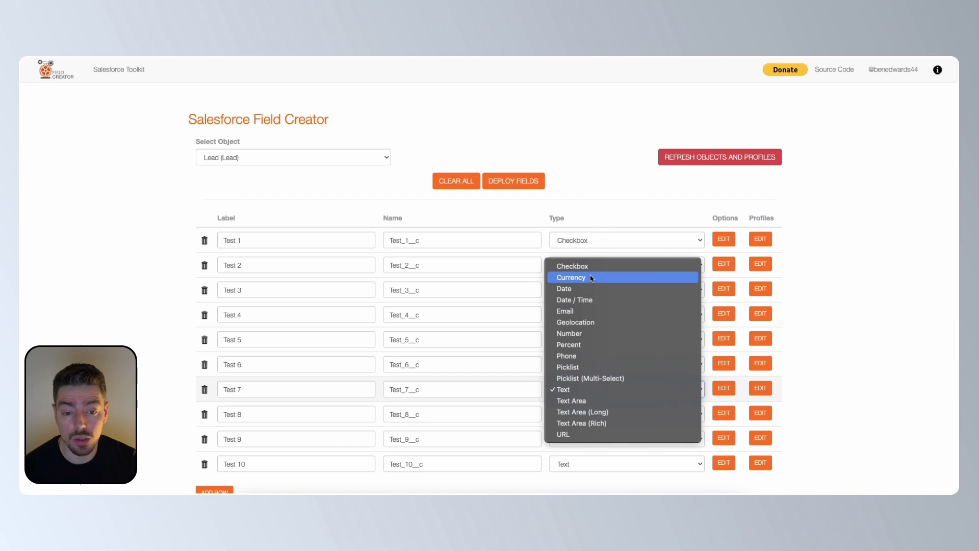
{"action": "left_click", "coordinate": [590, 266]}
{"action": "left_click", "coordinate": [599, 419]}
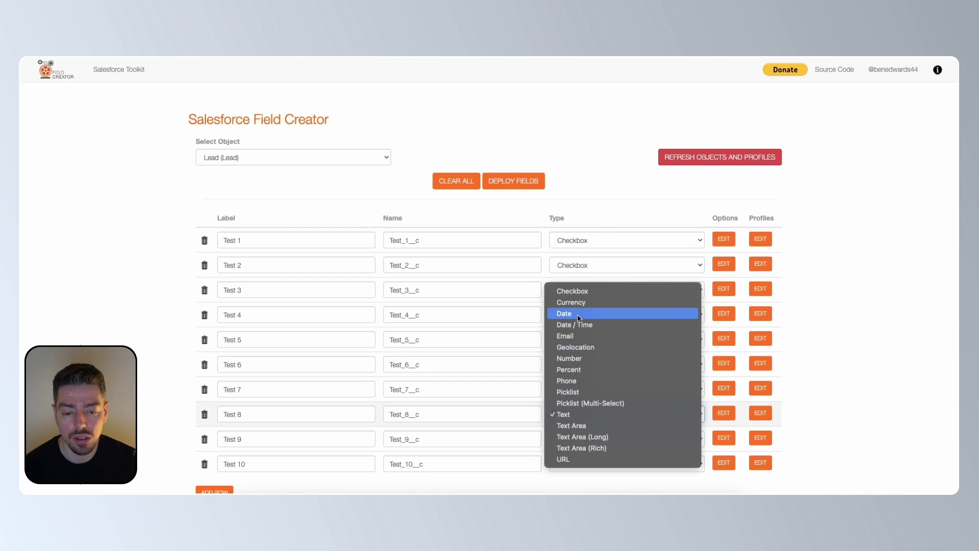
{"action": "left_click", "coordinate": [587, 291]}
{"action": "left_click", "coordinate": [583, 433]}
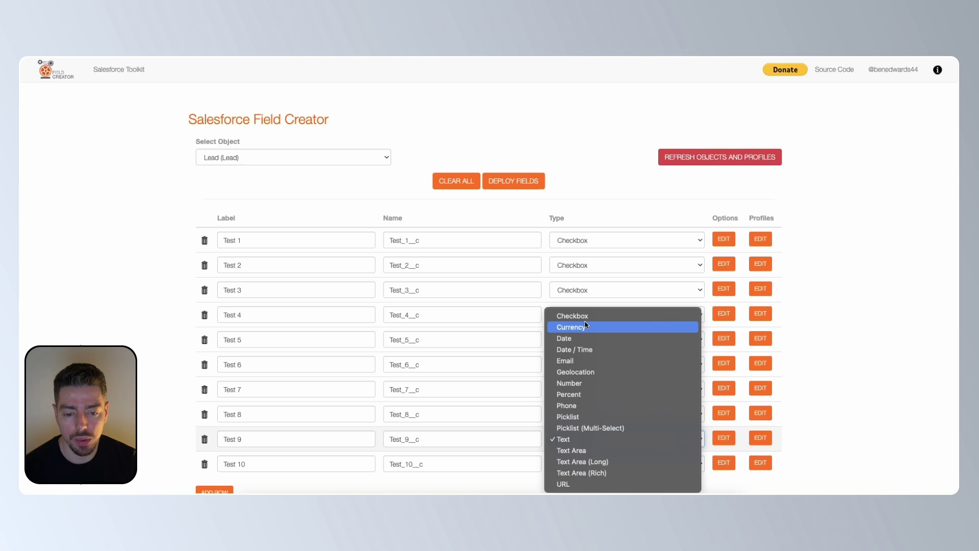
{"action": "left_click", "coordinate": [586, 315]}
{"action": "left_click", "coordinate": [590, 464]}
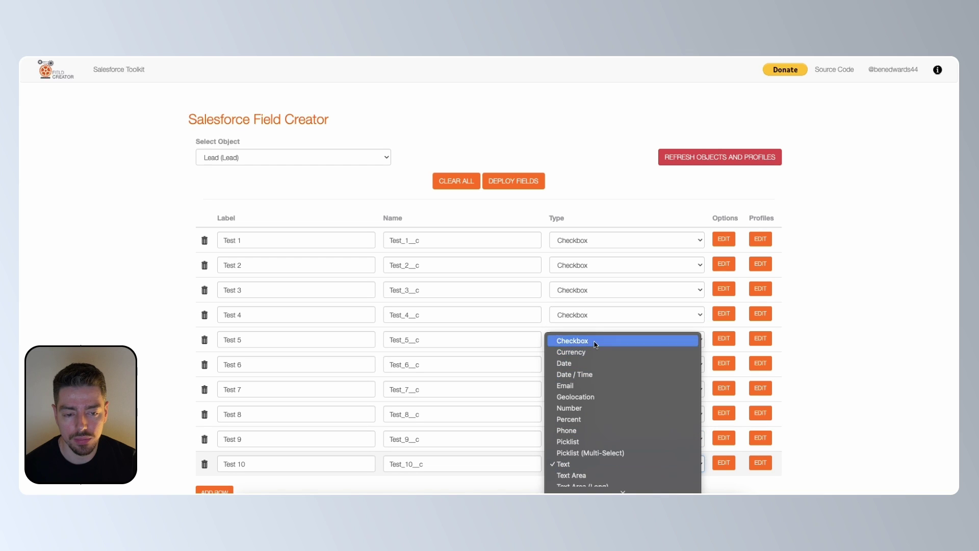
{"action": "left_click", "coordinate": [593, 341]}
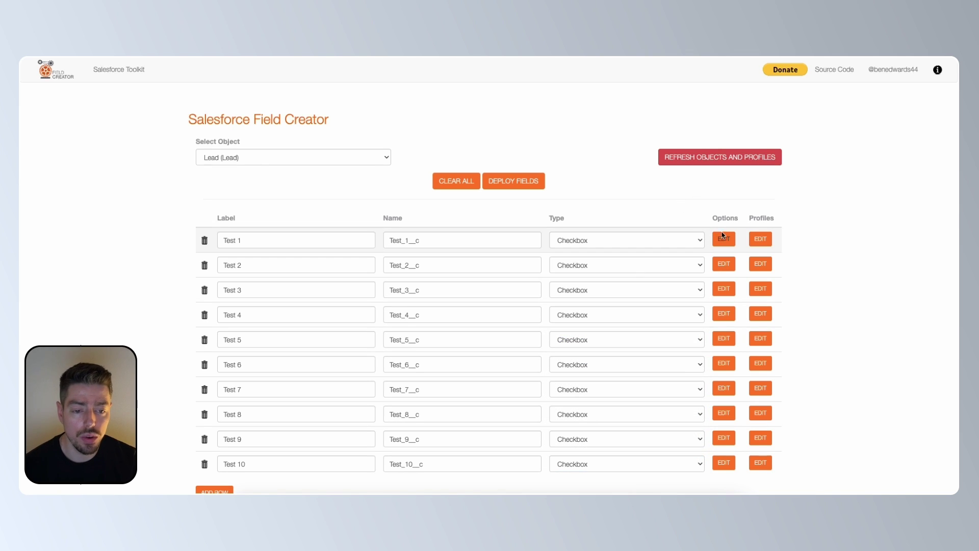
Step: Keep Read and Edit checked for every profile and apply it to all ten fields
{"action": "left_click", "coordinate": [724, 239]}
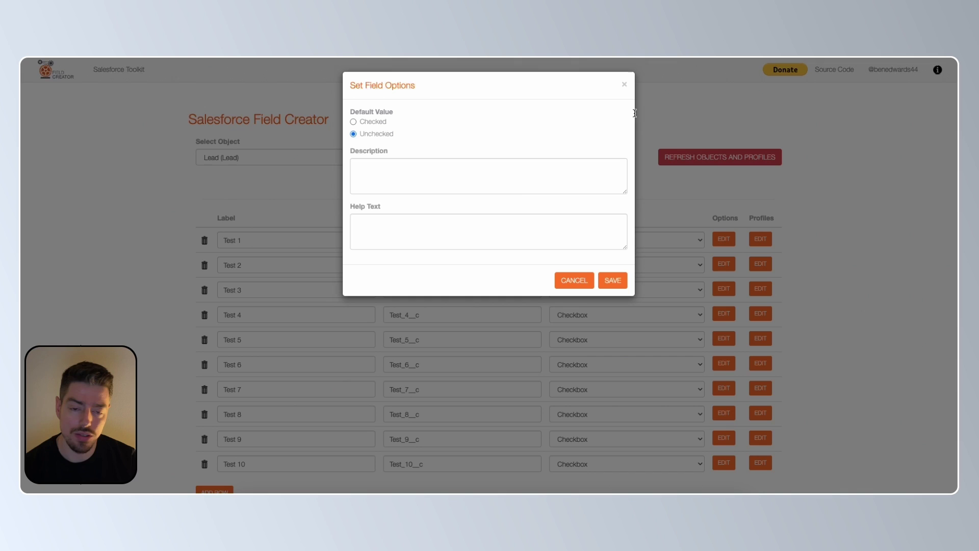
{"action": "left_click", "coordinate": [624, 85]}
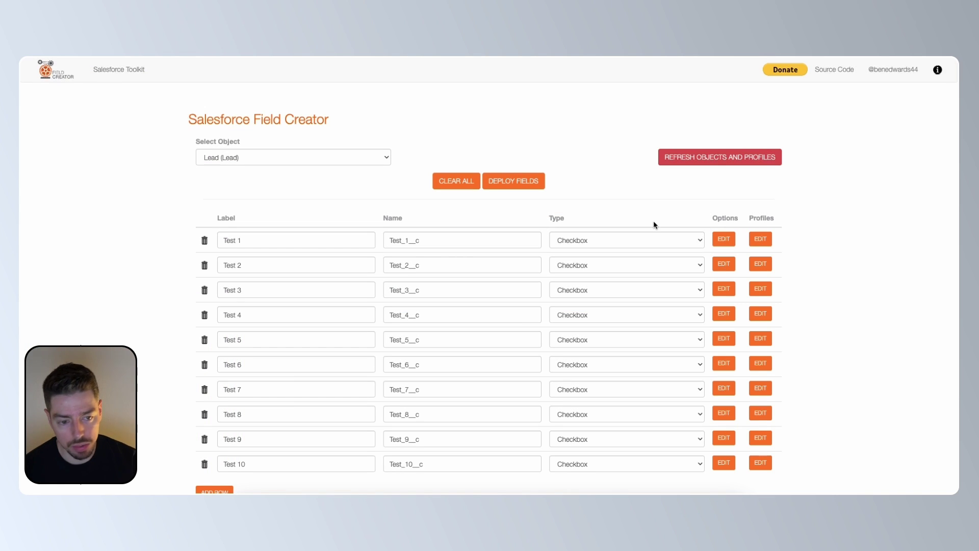
{"action": "left_click", "coordinate": [760, 239]}
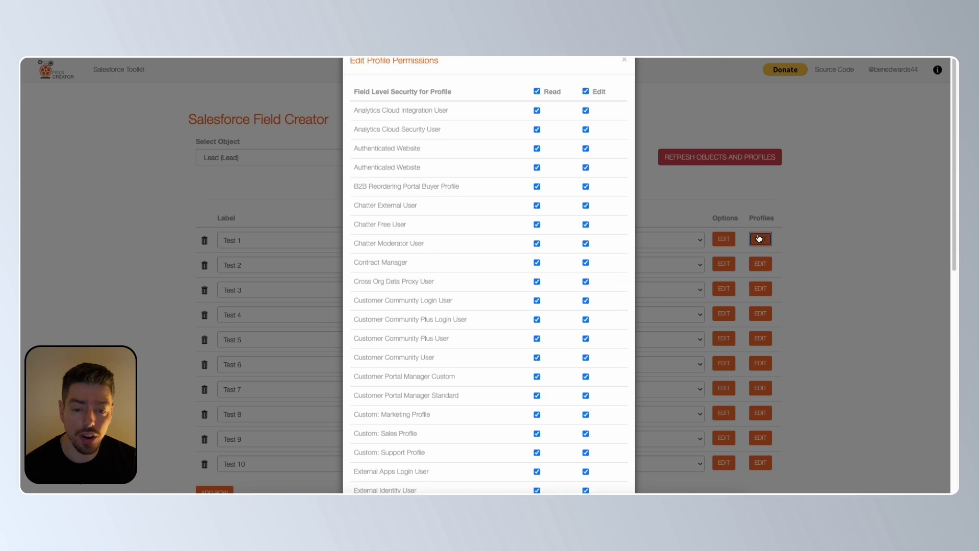
{"action": "scroll", "coordinate": [554, 267], "scroll_direction": "down", "scroll_amount": 10}
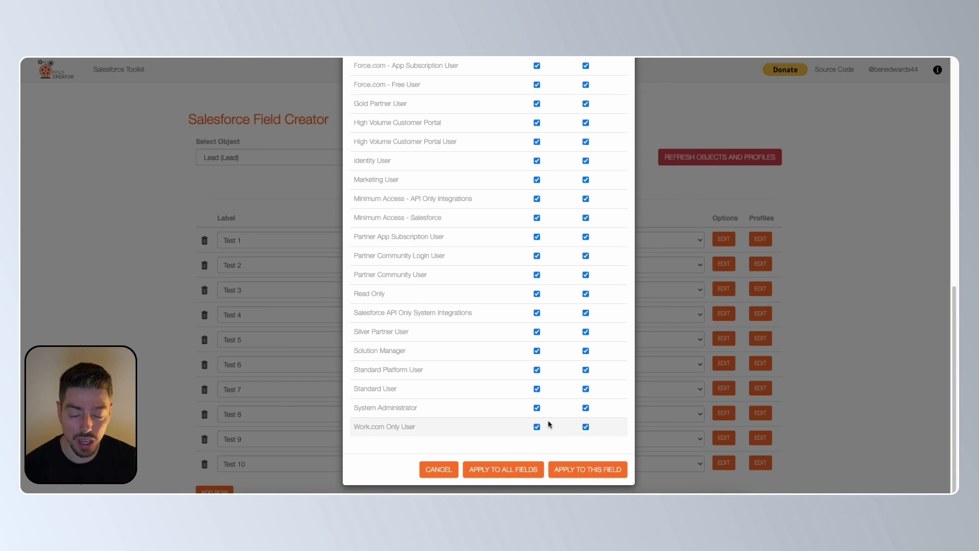
{"action": "scroll", "coordinate": [568, 376], "scroll_direction": "up", "scroll_amount": 1}
{"action": "scroll", "coordinate": [568, 371], "scroll_direction": "down", "scroll_amount": 1}
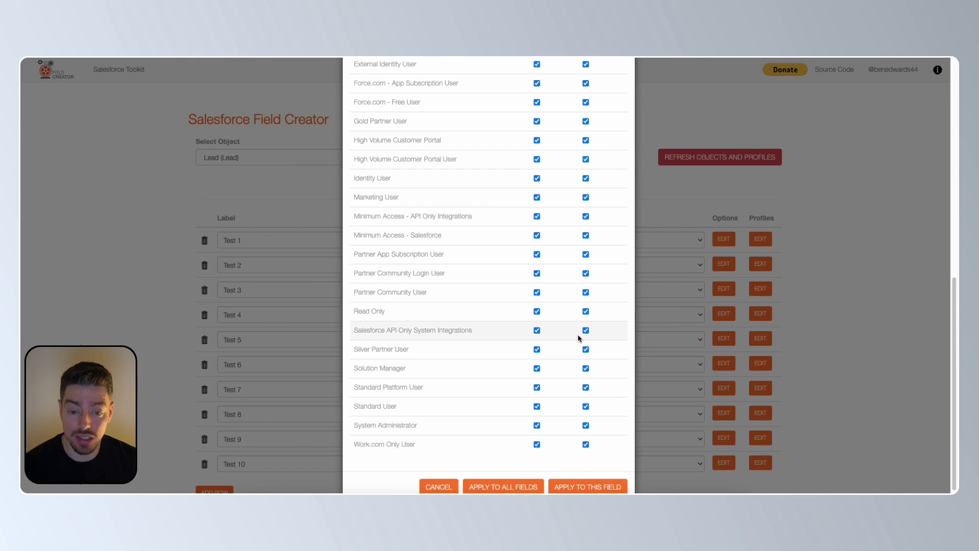
{"action": "scroll", "coordinate": [575, 334], "scroll_direction": "down", "scroll_amount": 2}
{"action": "left_click", "coordinate": [531, 474]}
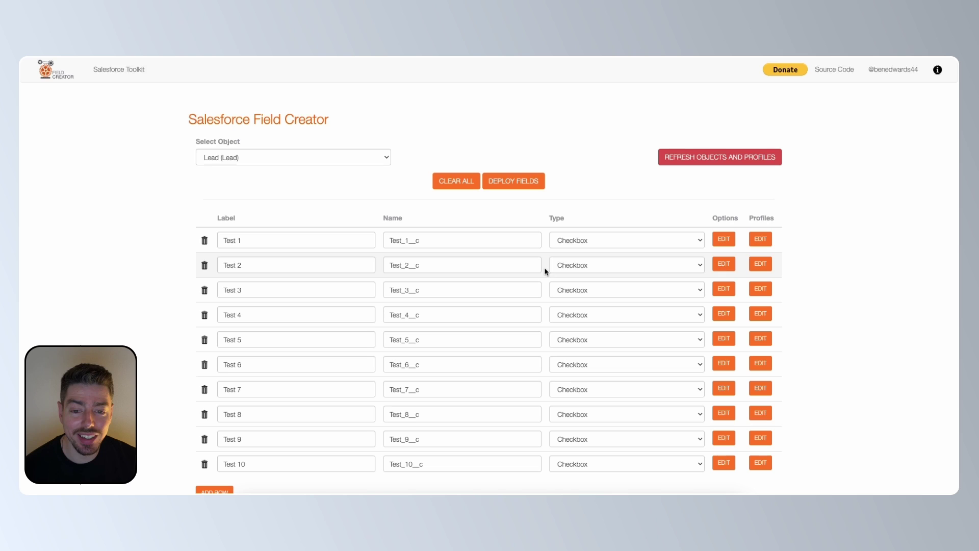
Step: Deploy the ten Test checkbox fields to Lead and review each success result
{"action": "left_click", "coordinate": [517, 189]}
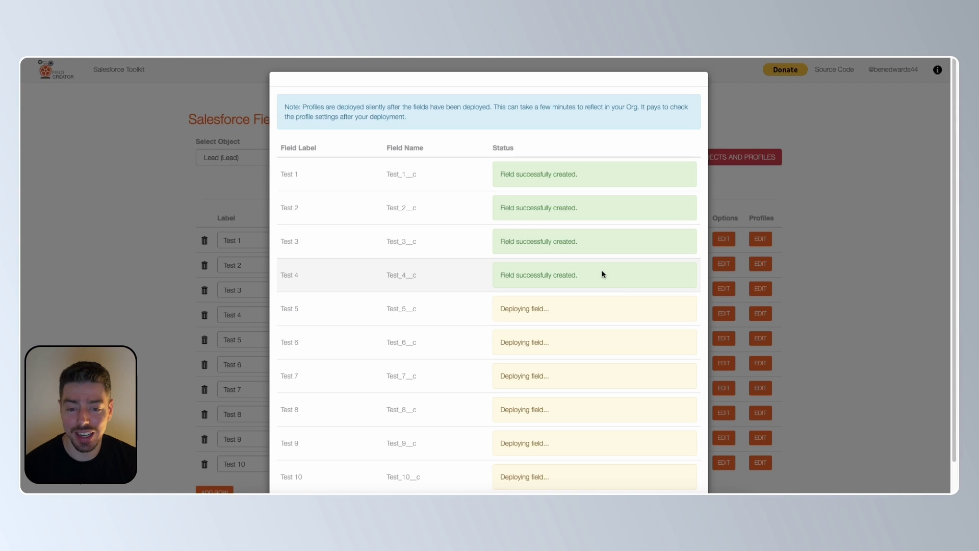
{"action": "scroll", "coordinate": [662, 303], "scroll_direction": "down", "scroll_amount": 1}
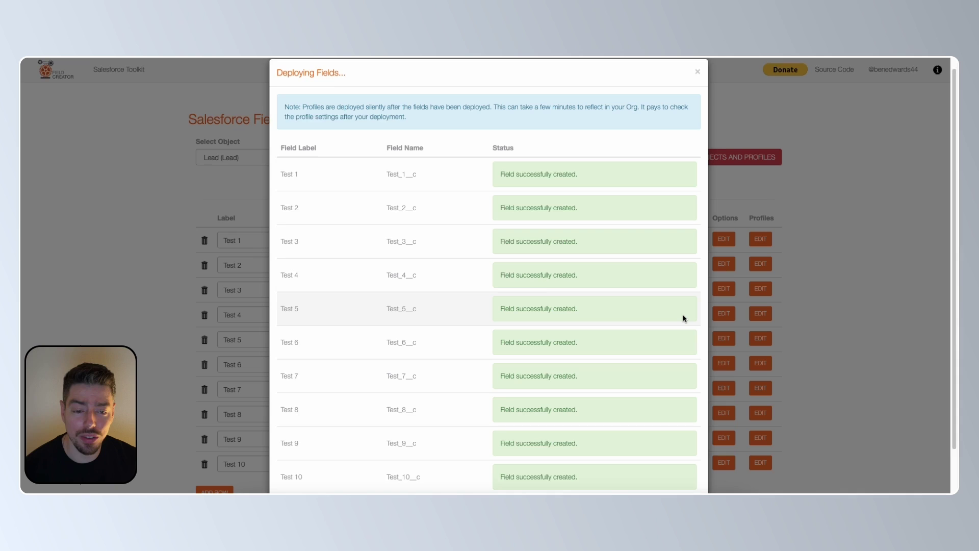
{"action": "scroll", "coordinate": [684, 319], "scroll_direction": "down", "scroll_amount": 2}
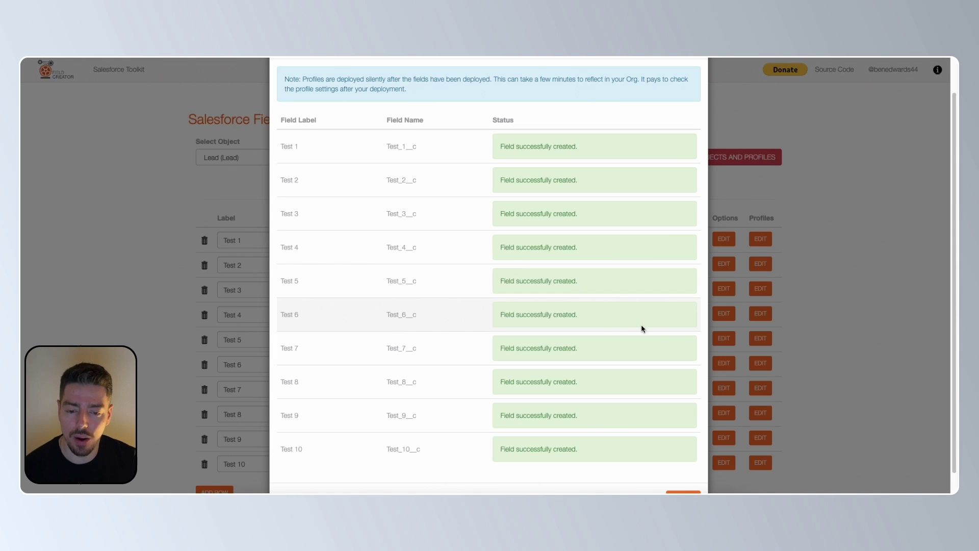
{"action": "scroll", "coordinate": [639, 326], "scroll_direction": "down", "scroll_amount": 2}
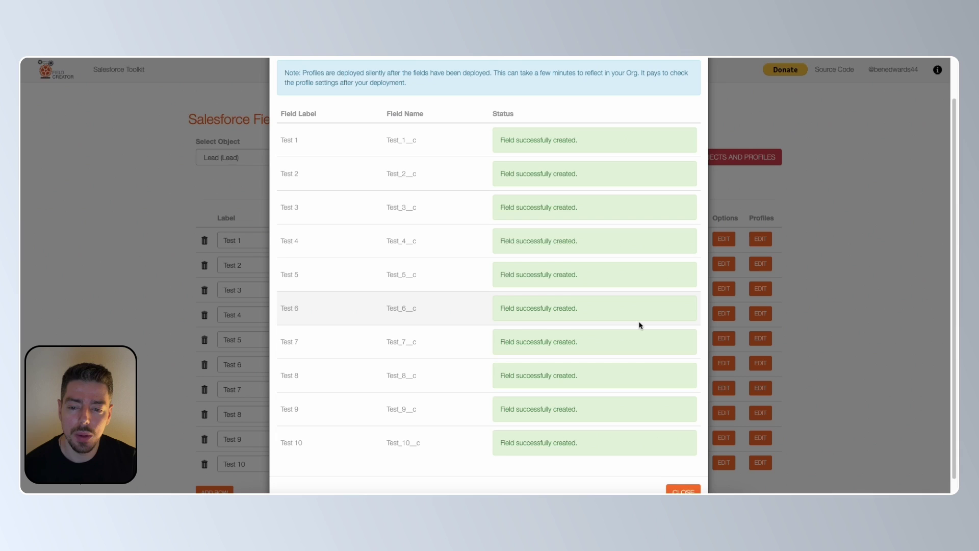
{"action": "scroll", "coordinate": [595, 321], "scroll_direction": "down", "scroll_amount": 1}
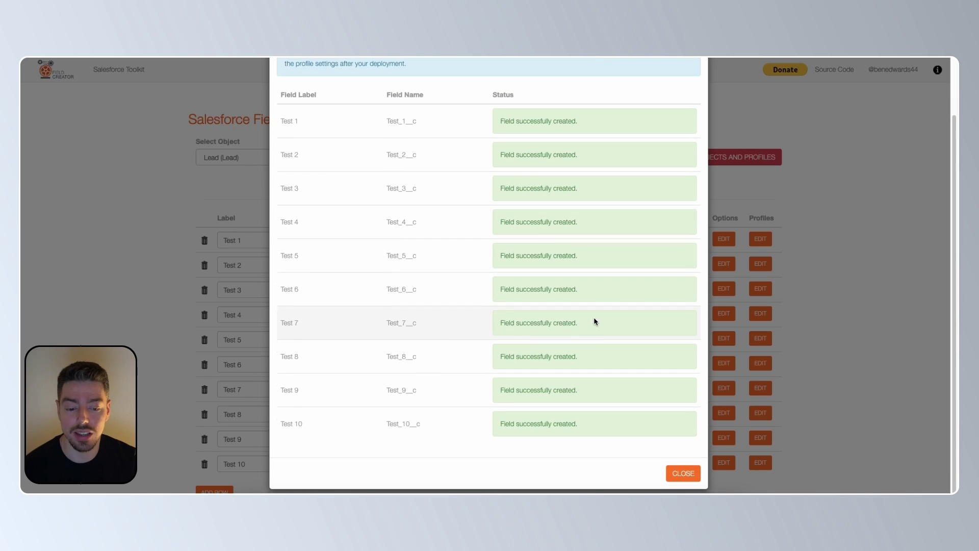
Step: Close the deployment results and reload the Lead Fields & Relationships list in Salesforce Setup
{"action": "left_click", "coordinate": [679, 474]}
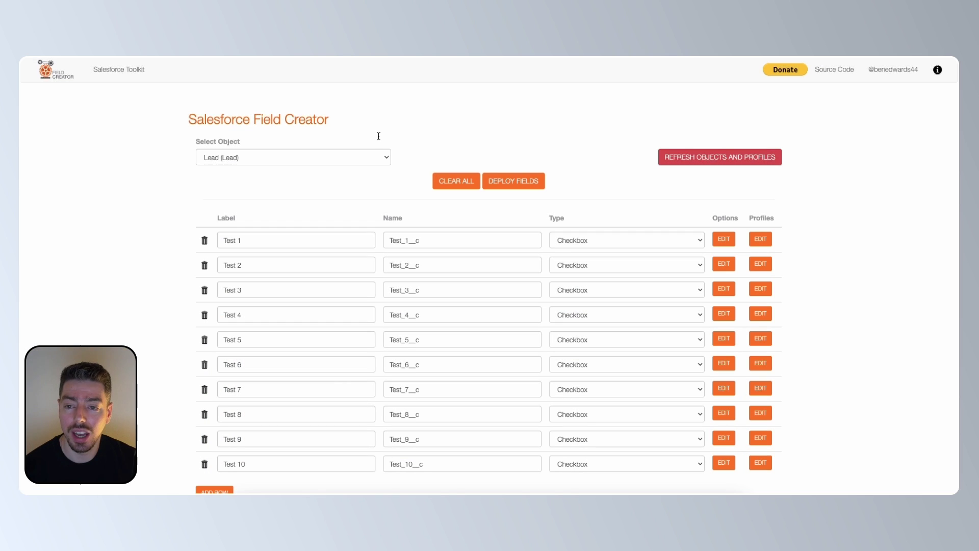
{"action": "key", "text": "ctrl+Tab"}
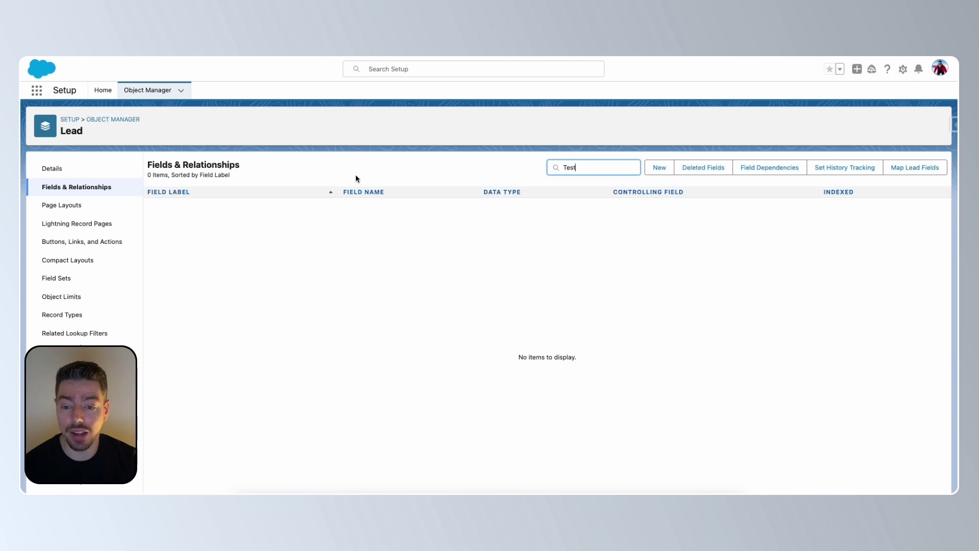
{"action": "key", "text": "ctrl+r"}
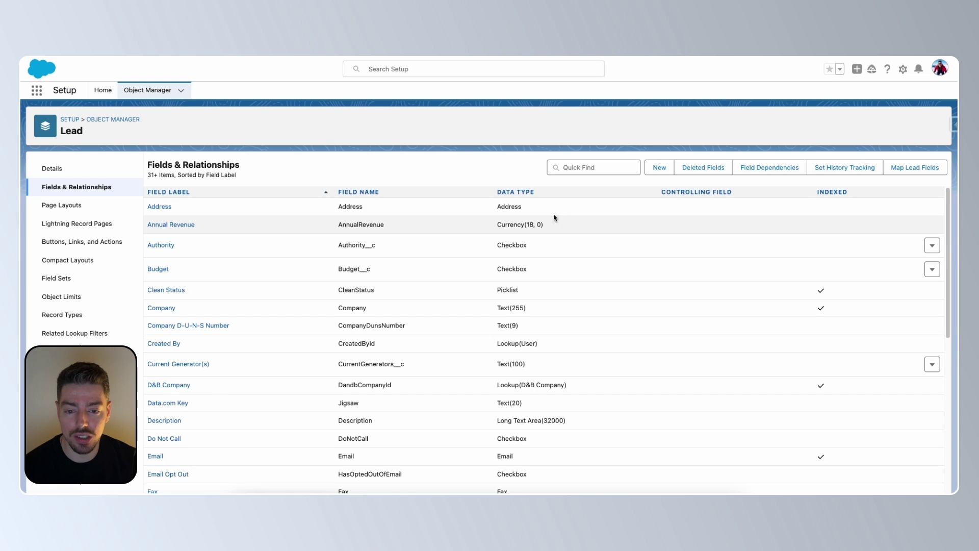
Step: Filter the Lead fields by 'Test' to list the Checkbox fields Test 1 through Test 10
{"action": "left_click", "coordinate": [588, 165]}
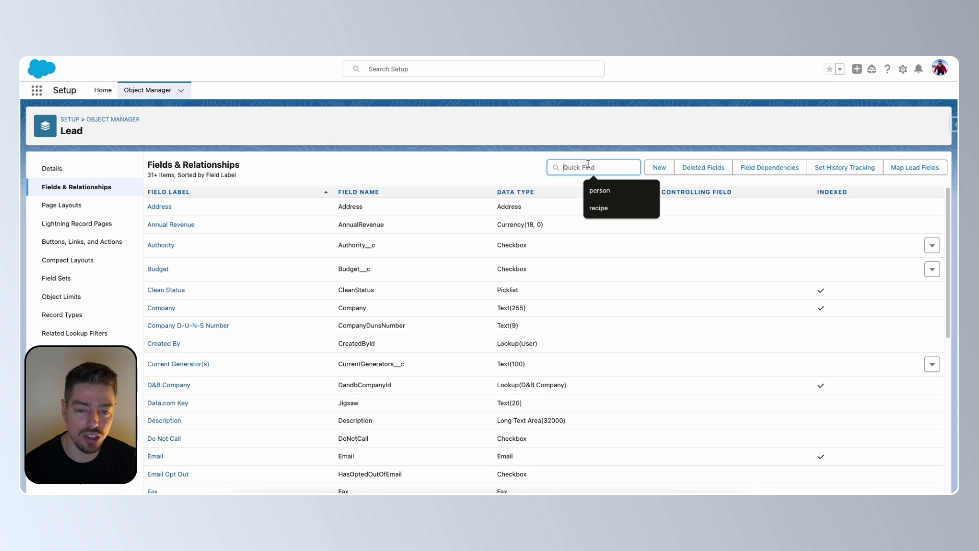
{"action": "type", "text": "Test"}
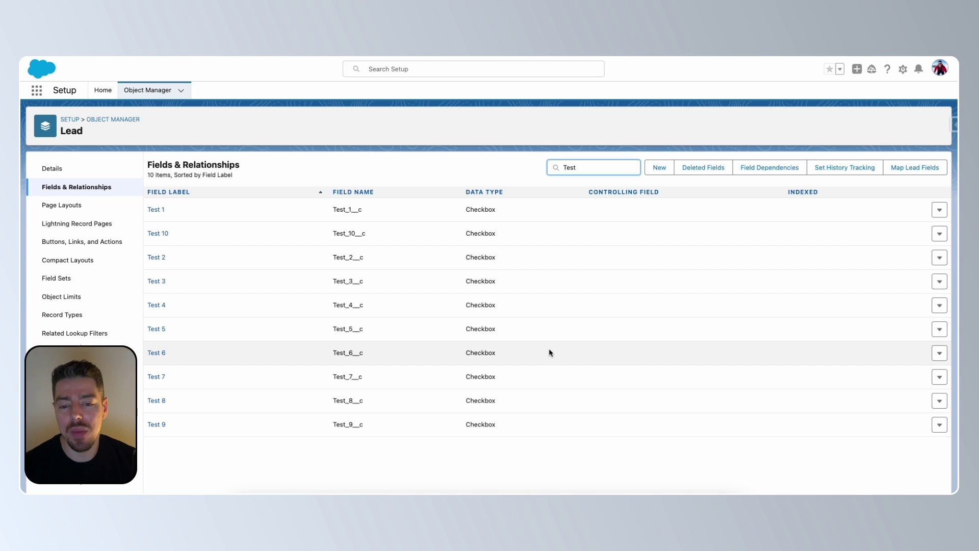
{"action": "left_click", "coordinate": [896, 456]}
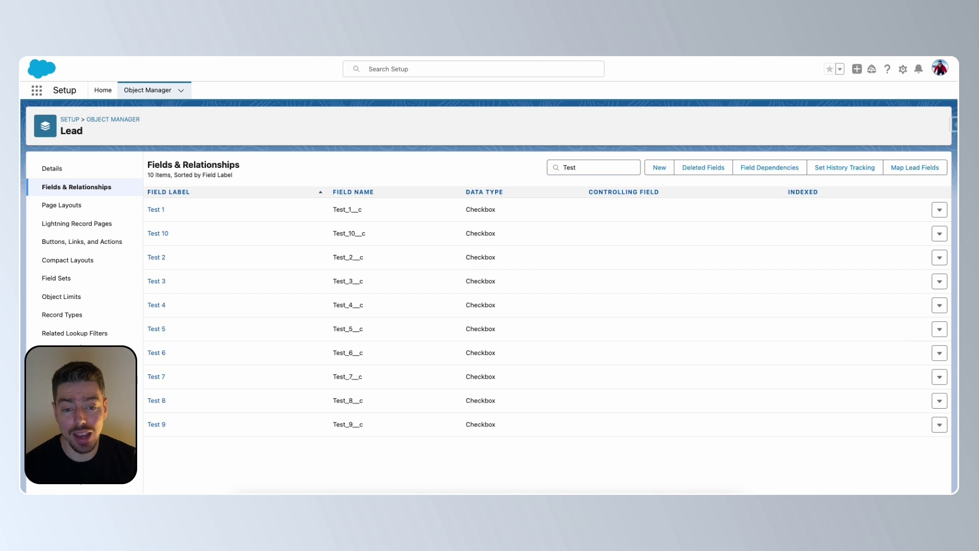